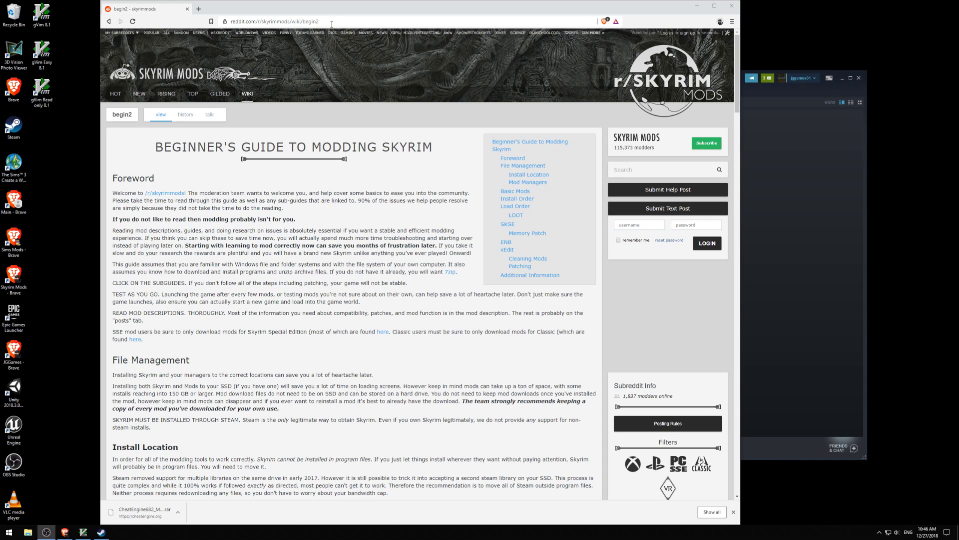
{"action": "left_click_drag", "start_coordinate": [348, 21], "coordinate": [298, 18]}
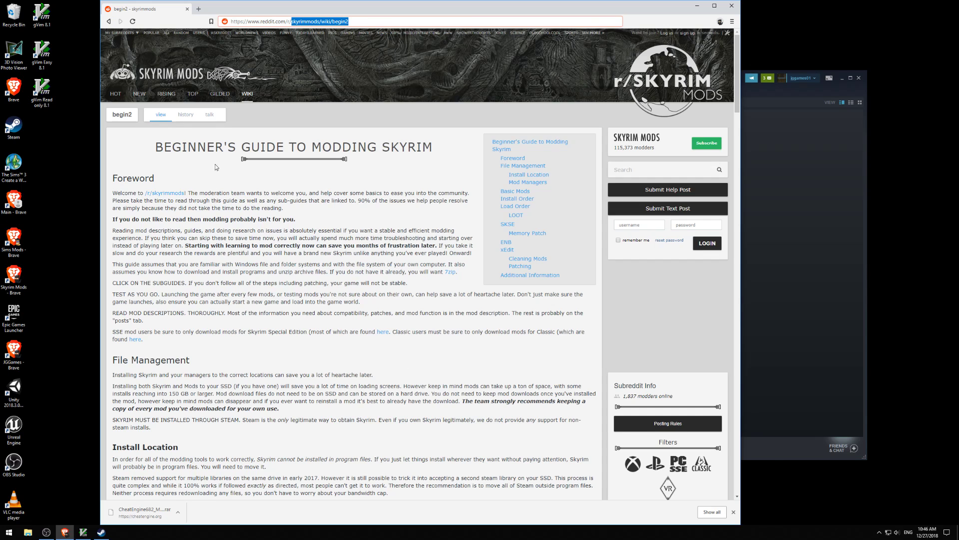
{"action": "left_click", "coordinate": [387, 22]}
{"action": "left_click", "coordinate": [335, 201]}
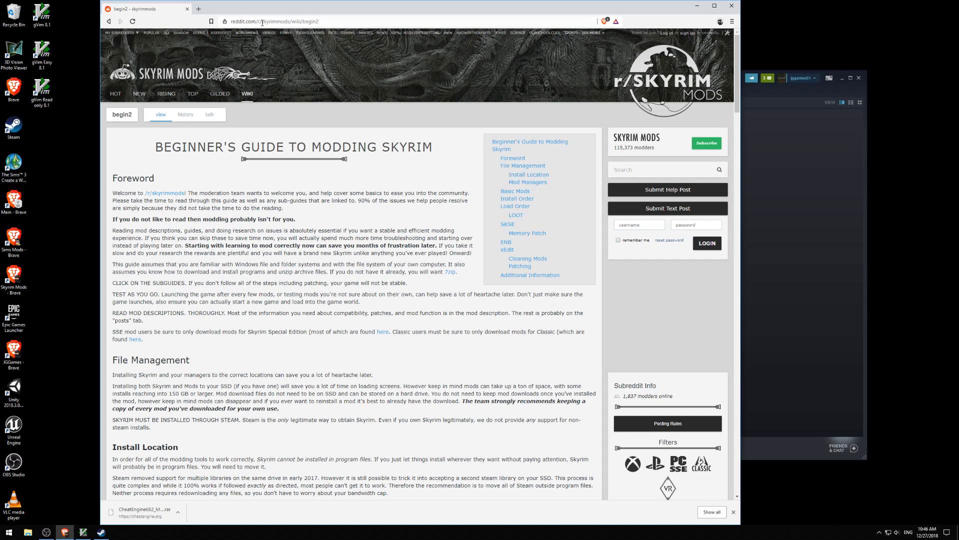
{"action": "left_click", "coordinate": [333, 20]}
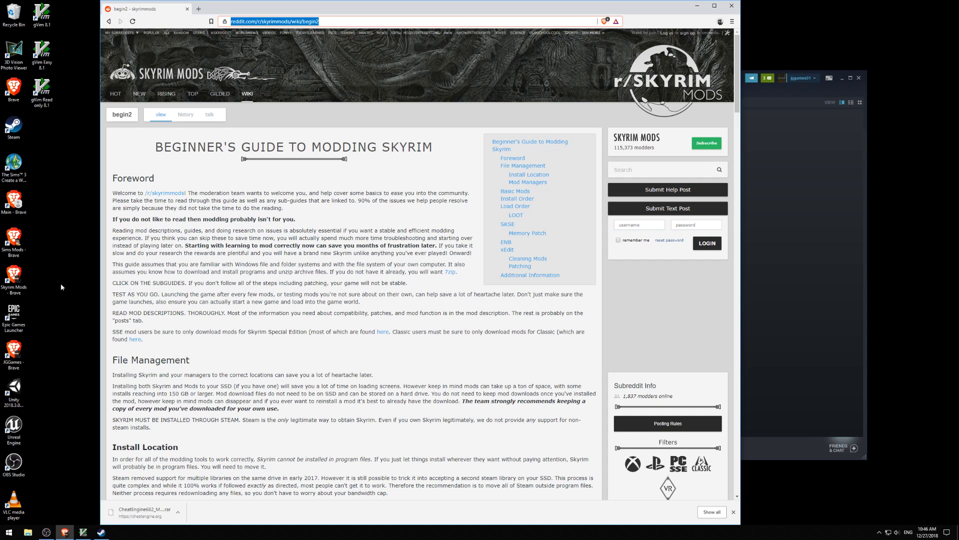
Switch to File Explorer and check the used and free space in the properties of the SSD (C:) drive
{"action": "left_click", "coordinate": [28, 533]}
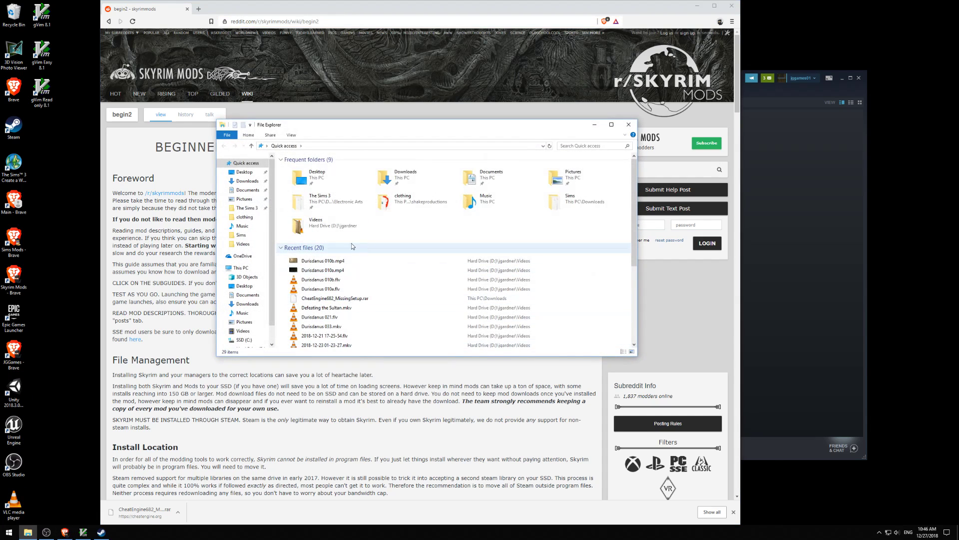
{"action": "scroll", "coordinate": [255, 202], "scroll_direction": "down", "scroll_amount": 1}
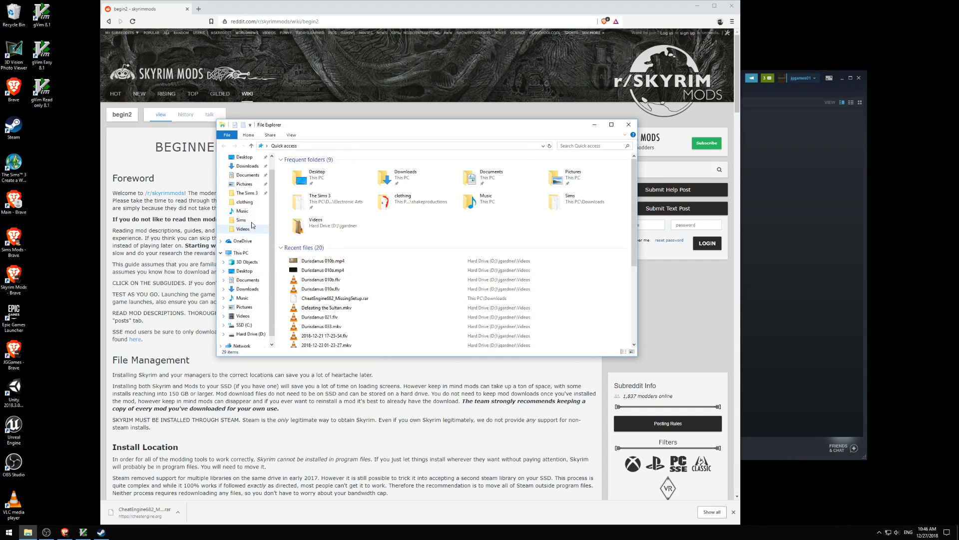
{"action": "scroll", "coordinate": [253, 207], "scroll_direction": "up", "scroll_amount": 1}
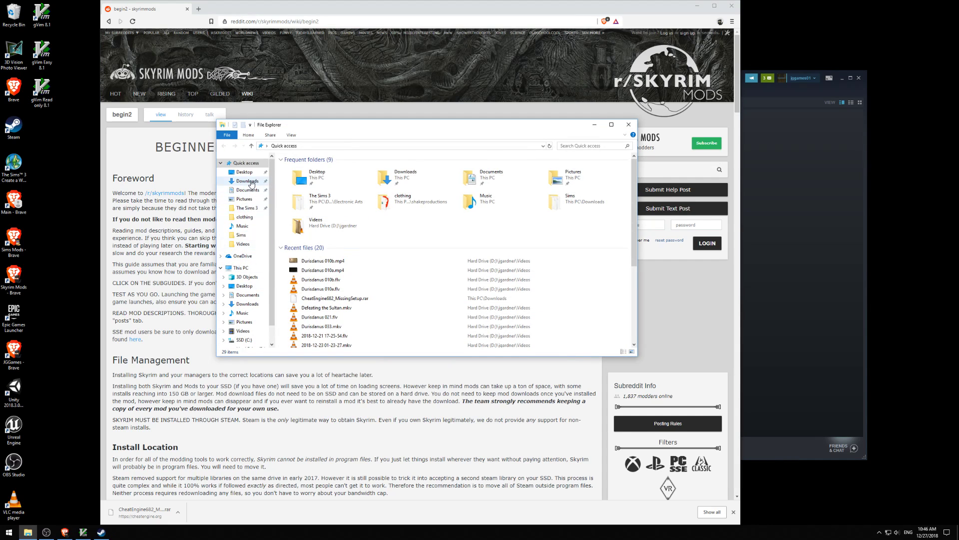
{"action": "scroll", "coordinate": [248, 283], "scroll_direction": "down", "scroll_amount": 1}
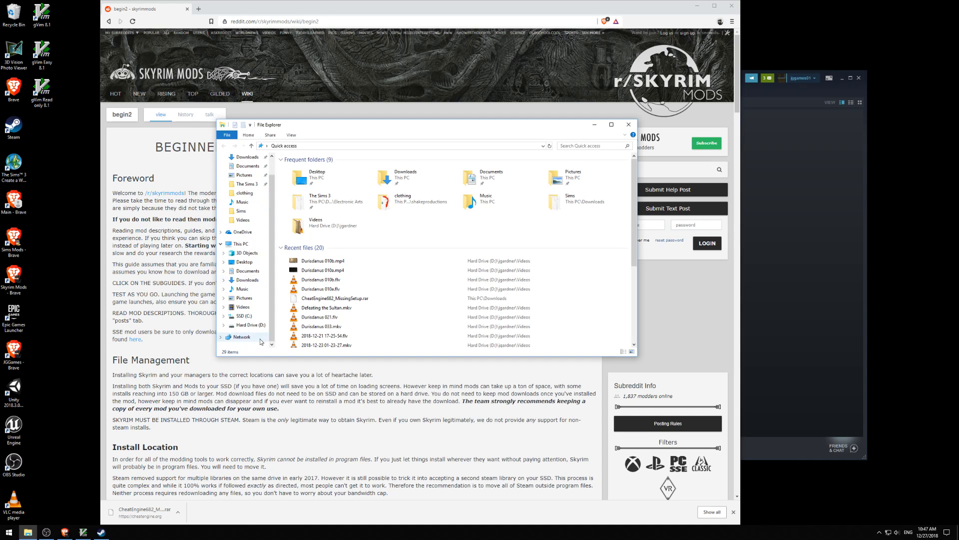
{"action": "left_click", "coordinate": [249, 318]}
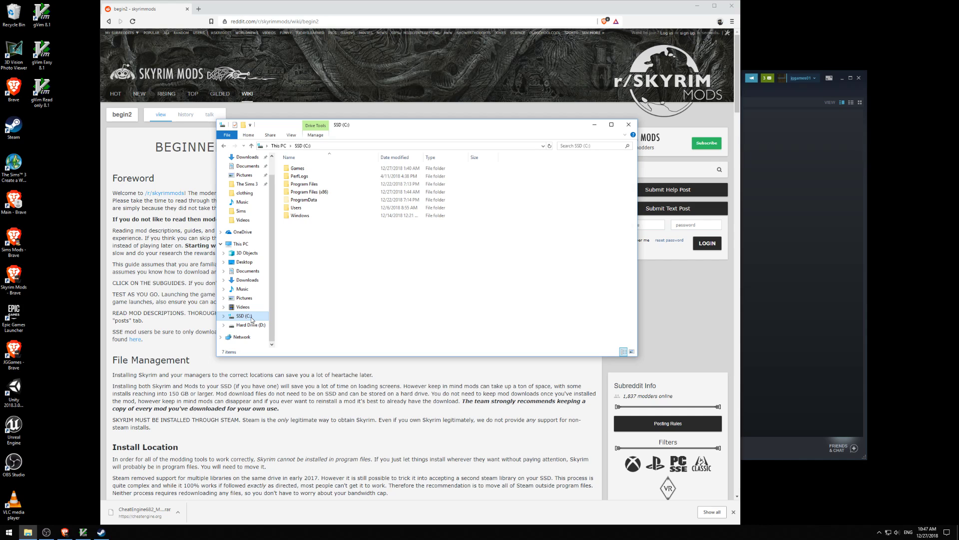
{"action": "right_click", "coordinate": [252, 318]}
{"action": "left_click", "coordinate": [296, 464]}
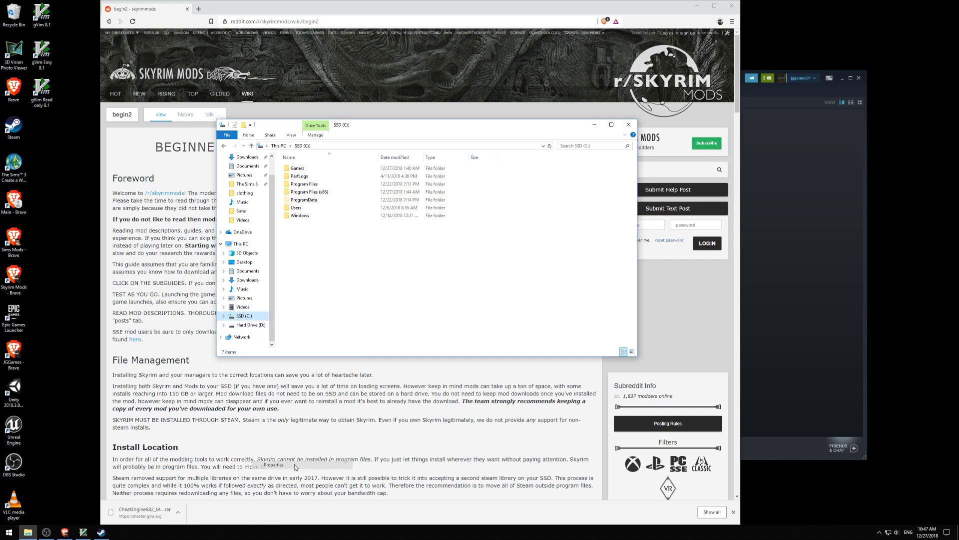
{"action": "left_click_drag", "start_coordinate": [373, 345], "coordinate": [460, 196]}
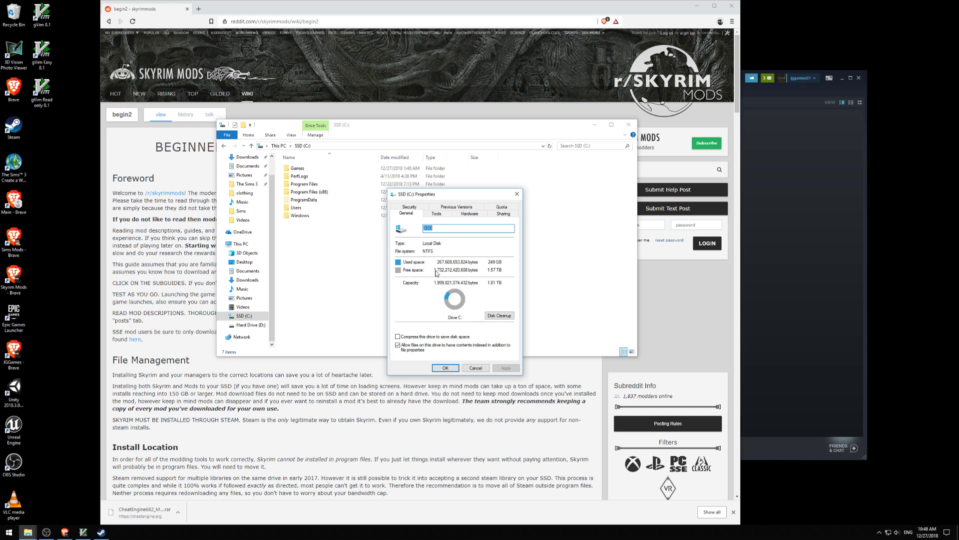
{"action": "left_click", "coordinate": [445, 368]}
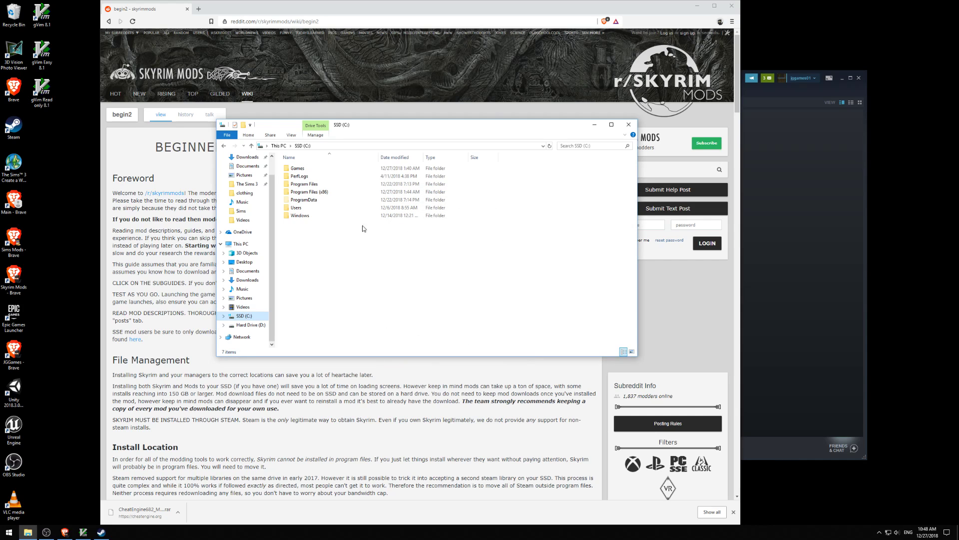
Switch to the Brave browser and search the web for "windirstat" in a new tab
{"action": "left_click", "coordinate": [198, 9]}
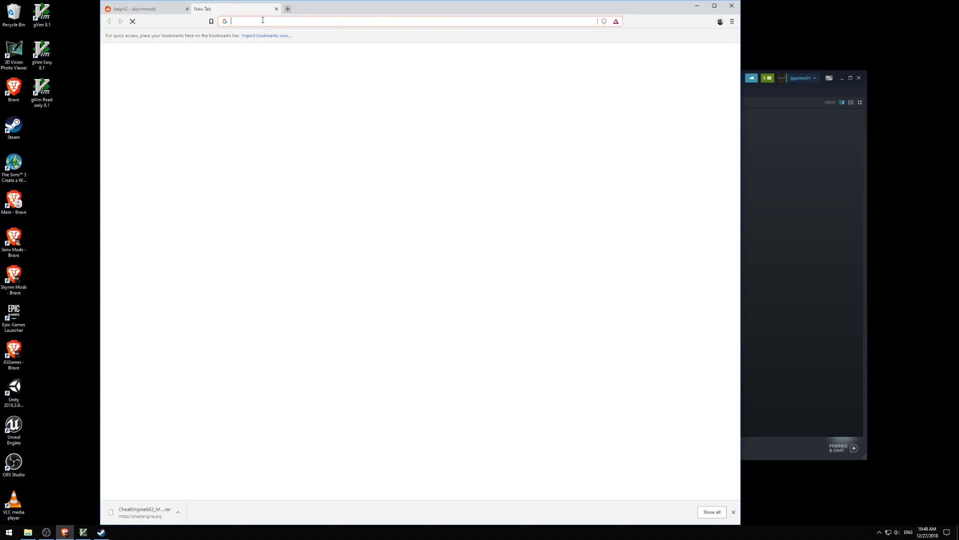
{"action": "type", "text": "windirstat"}
{"action": "key", "text": "Return"}
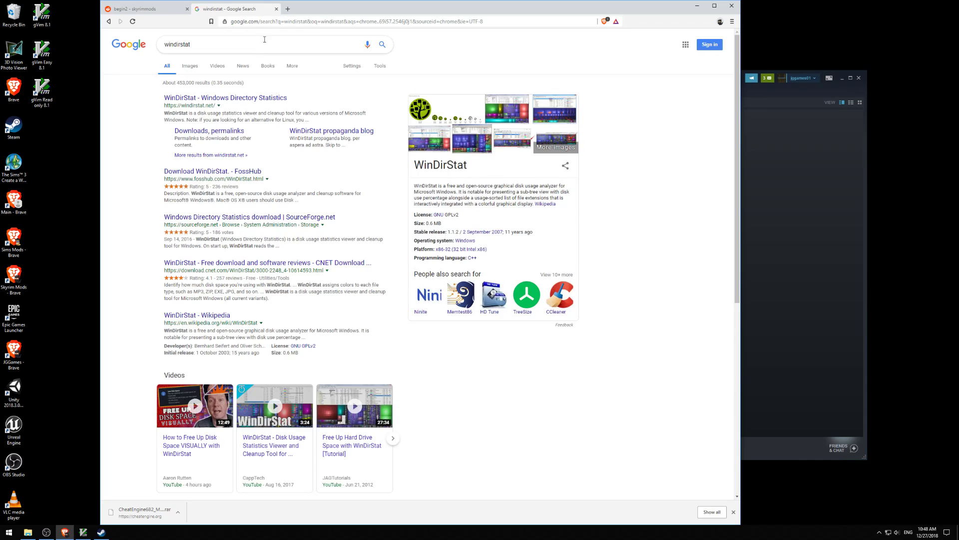
Set the browser's address bar search engine to DuckDuckGo and close the settings
{"action": "left_click", "coordinate": [732, 21]}
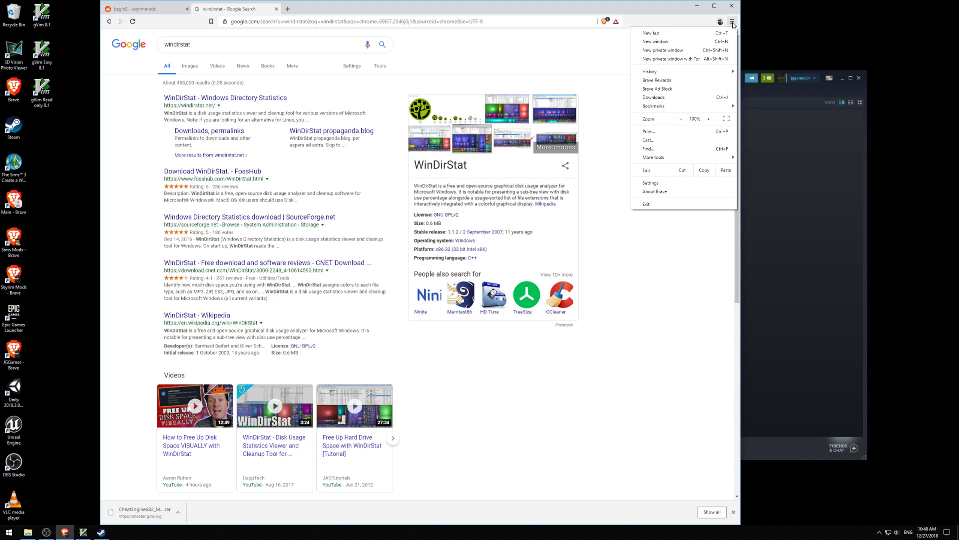
{"action": "left_click", "coordinate": [675, 183]}
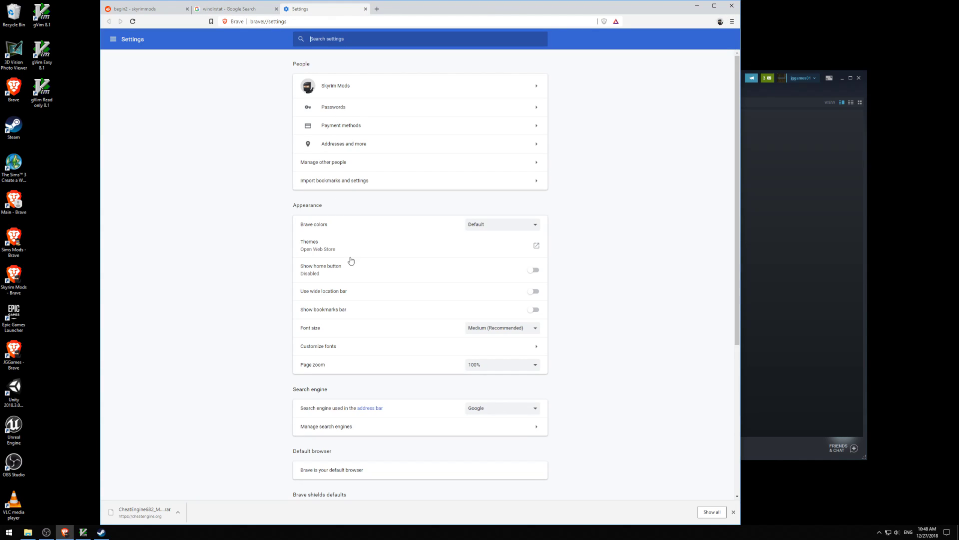
{"action": "left_click", "coordinate": [482, 409]}
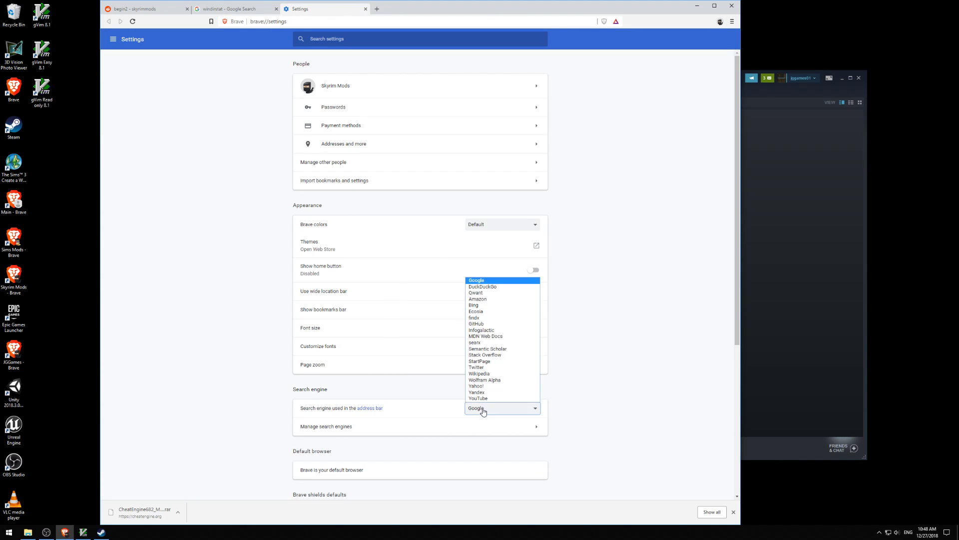
{"action": "left_click", "coordinate": [497, 287]}
{"action": "left_click", "coordinate": [249, 275]}
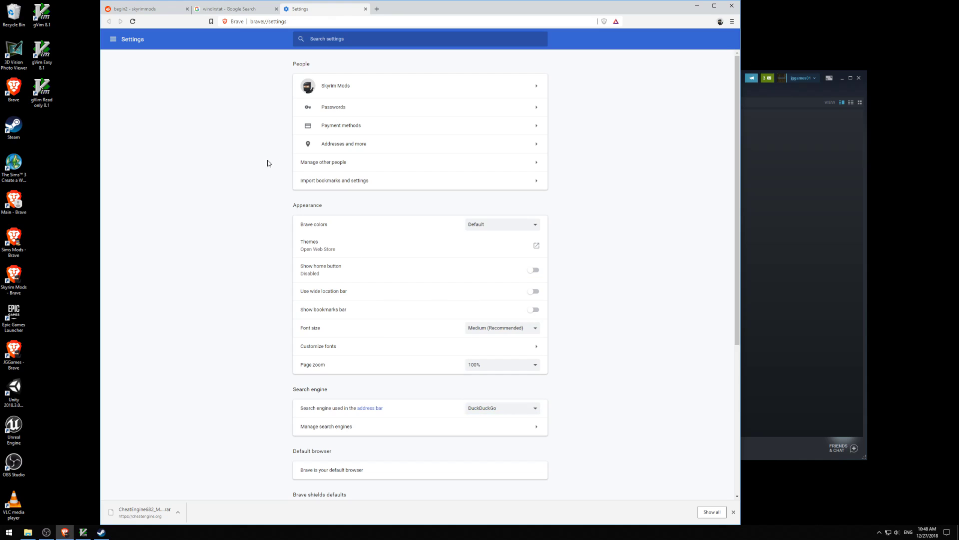
{"action": "left_click", "coordinate": [367, 10]}
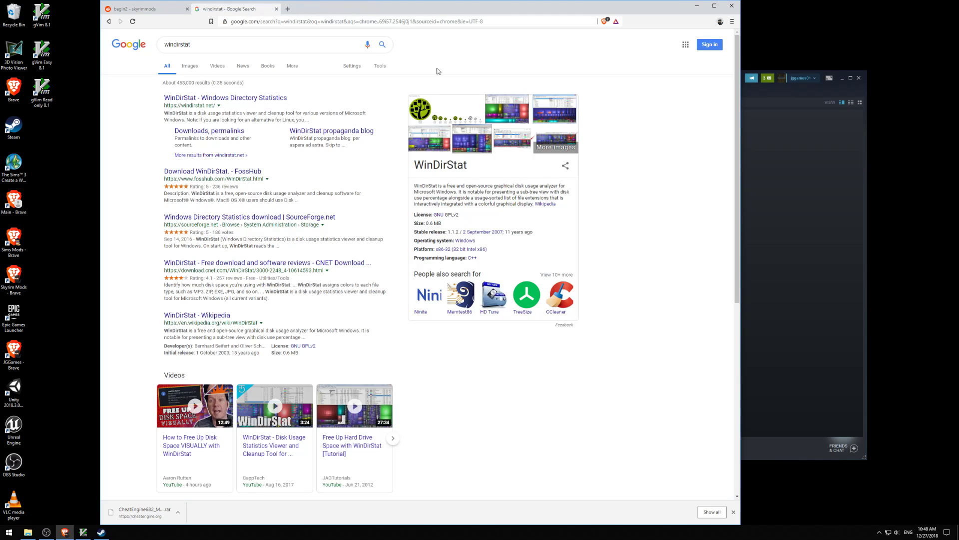
Search for "windirstat" again with DuckDuckGo and open the windirstat.net website from the results
{"action": "left_click", "coordinate": [499, 21]}
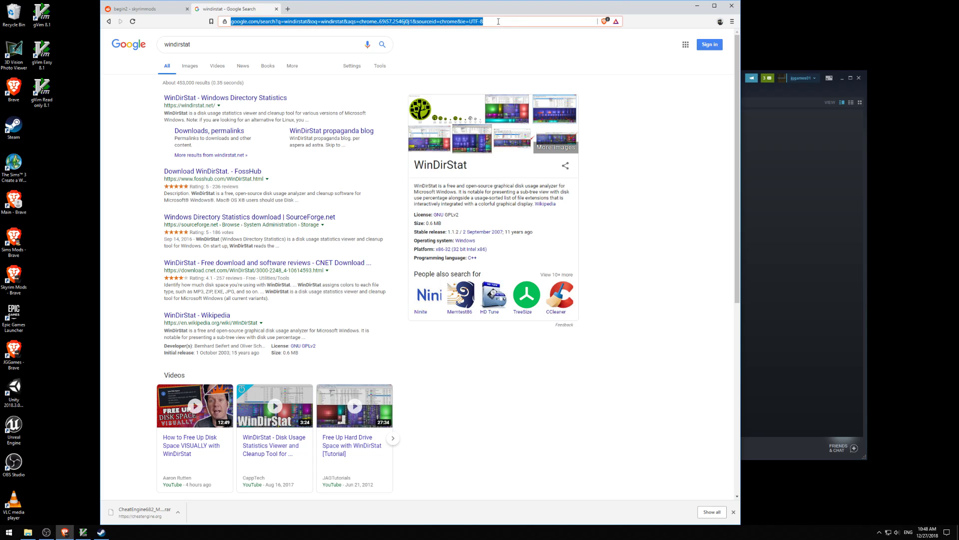
{"action": "type", "text": "windirstat"}
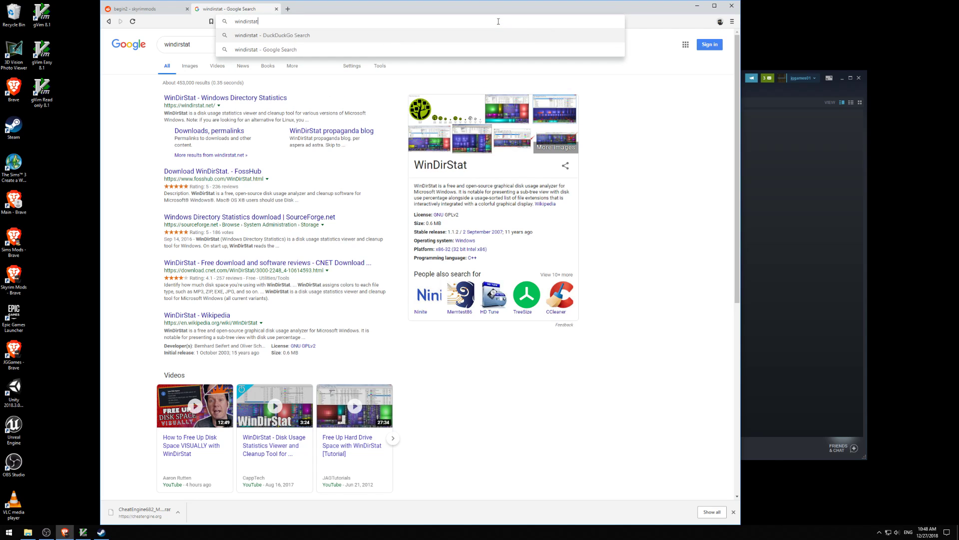
{"action": "key", "text": "Return"}
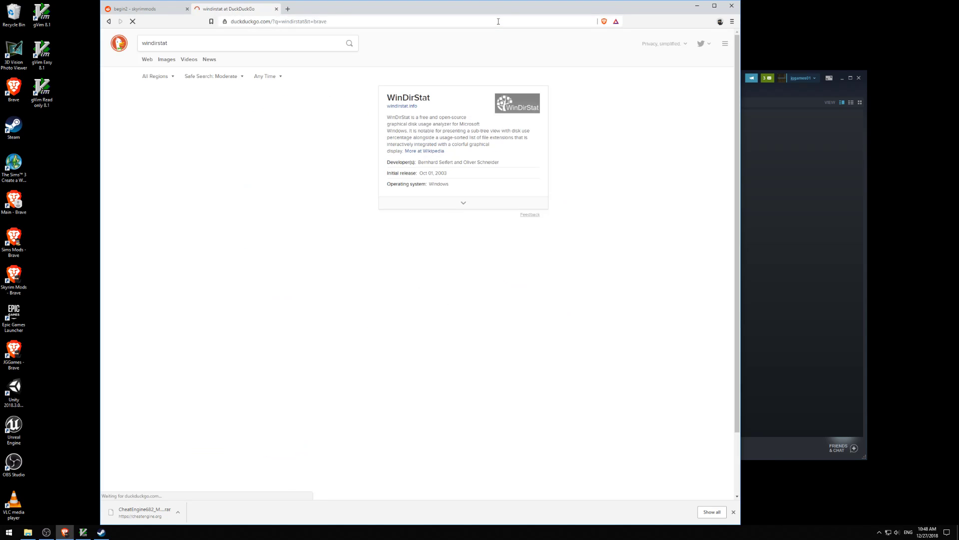
{"action": "left_click", "coordinate": [228, 98]}
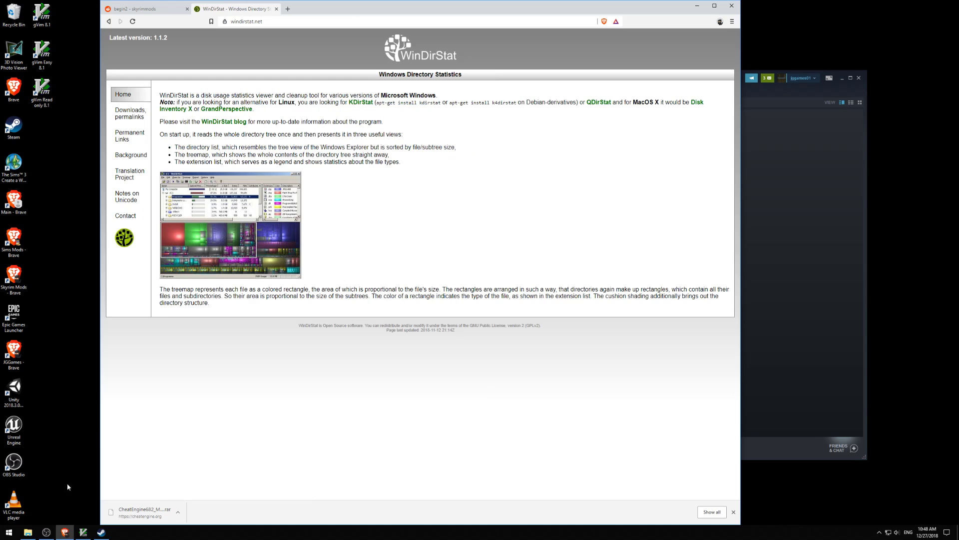
Search Windows for an installed copy of "windirstat" and look through the list of installed apps
{"action": "left_click", "coordinate": [10, 536]}
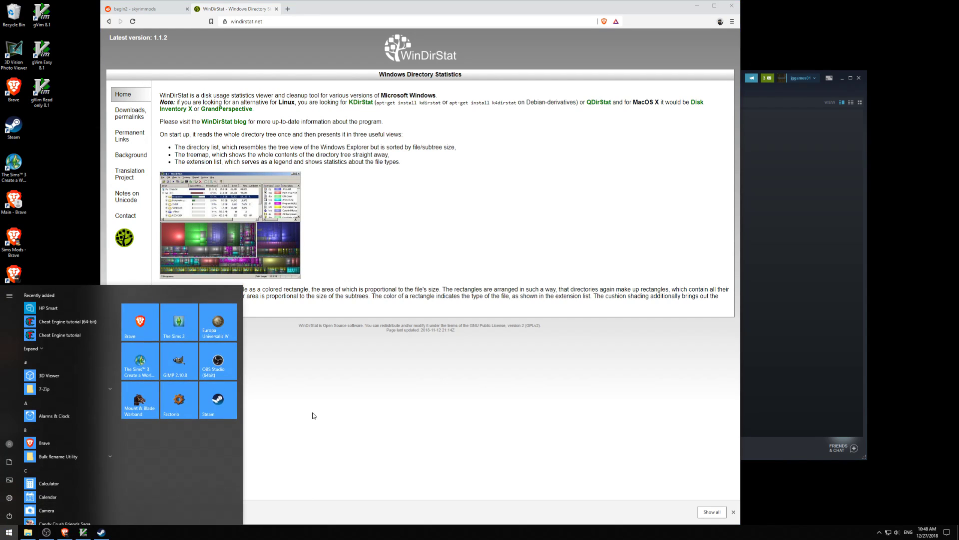
{"action": "key", "text": "super"}
{"action": "key", "text": "super"}
{"action": "key", "text": "super"}
{"action": "key", "text": "super"}
{"action": "type", "text": "windirstat"}
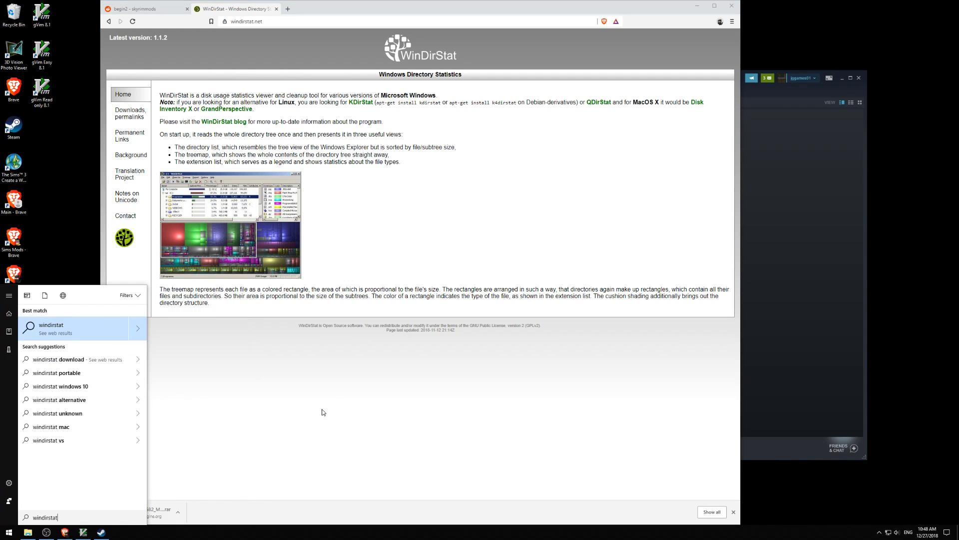
{"action": "left_click", "coordinate": [9, 536]}
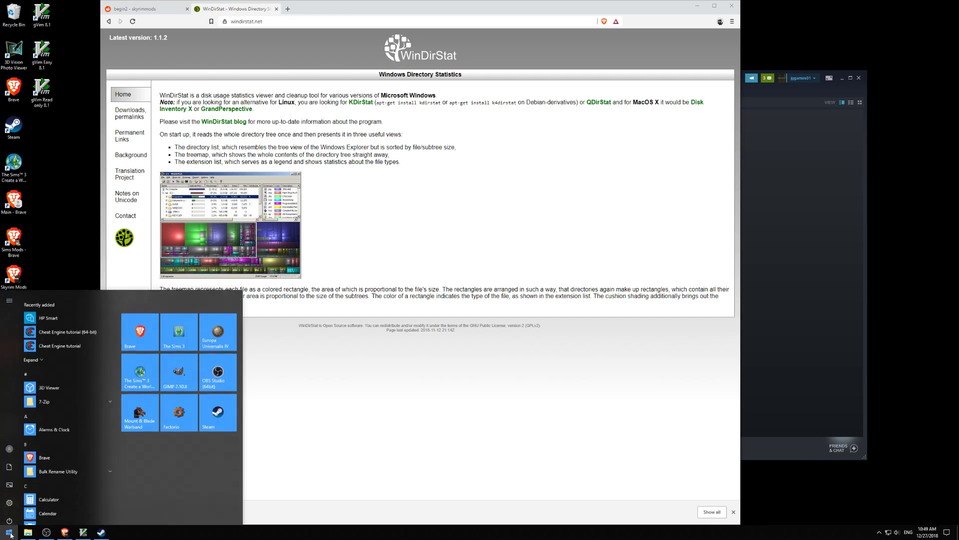
{"action": "scroll", "coordinate": [92, 454], "scroll_direction": "down", "scroll_amount": 3}
{"action": "left_click", "coordinate": [477, 186]}
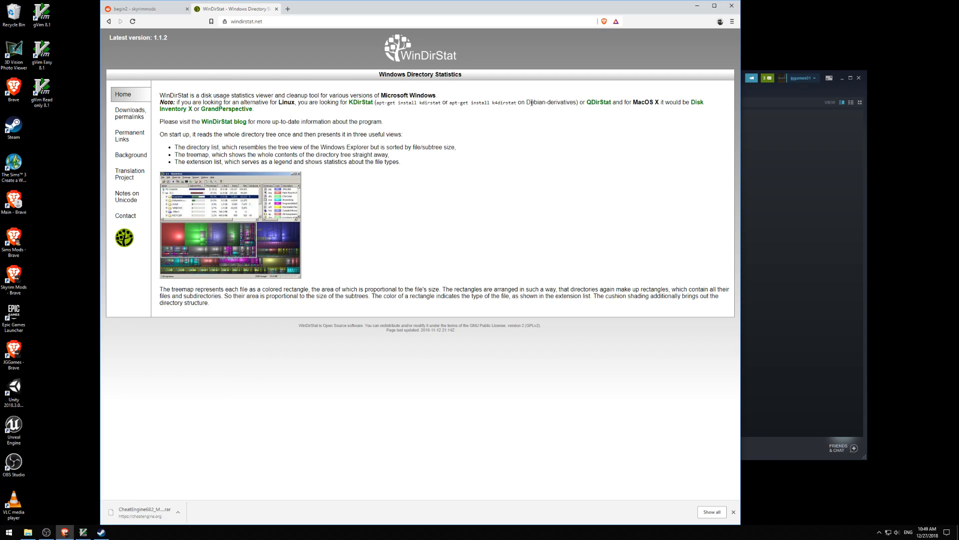
Open the FossHub download page for WinDirStat 1.1.2 from the site's downloads section and accept the cookie notice
{"action": "left_click", "coordinate": [129, 116]}
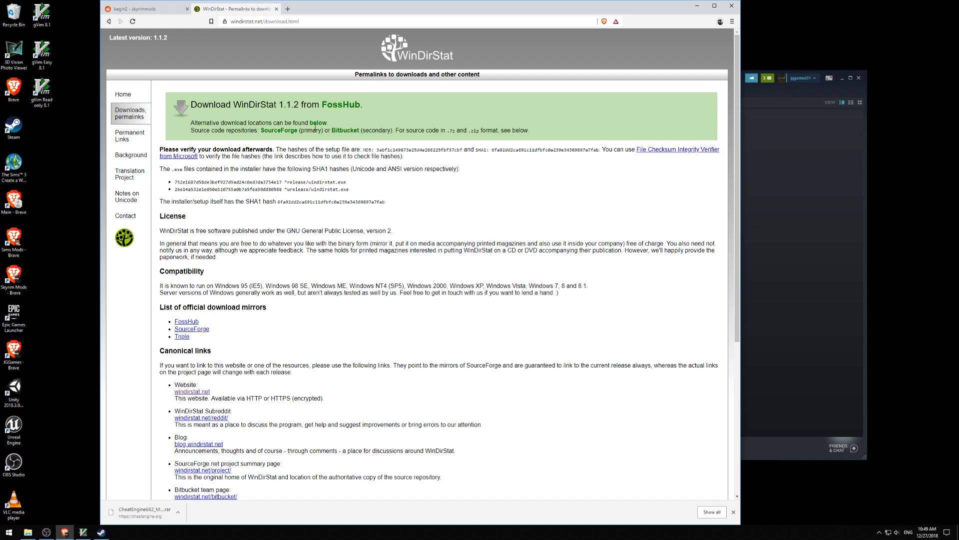
{"action": "left_click", "coordinate": [337, 109]}
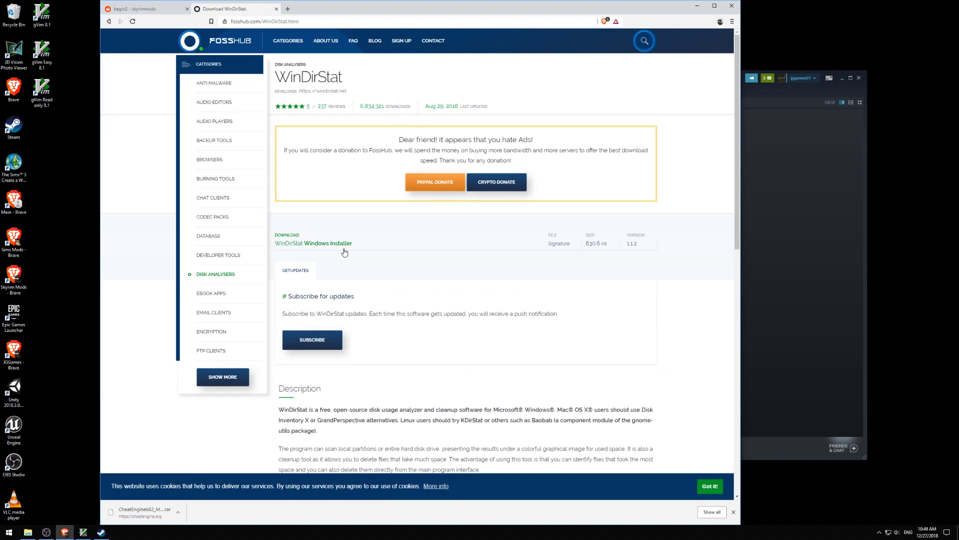
{"action": "scroll", "coordinate": [518, 283], "scroll_direction": "down", "scroll_amount": 4}
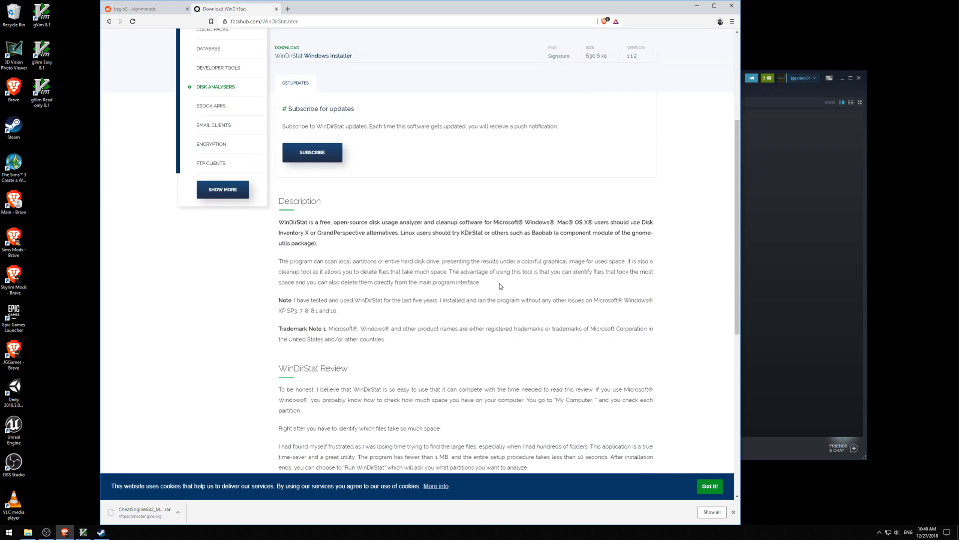
{"action": "scroll", "coordinate": [514, 299], "scroll_direction": "down", "scroll_amount": 1}
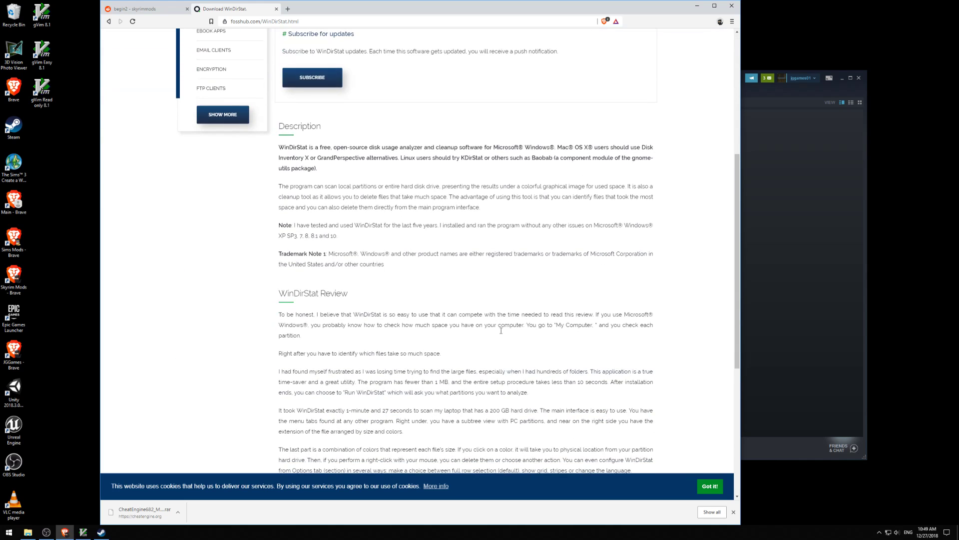
{"action": "left_click", "coordinate": [710, 486]}
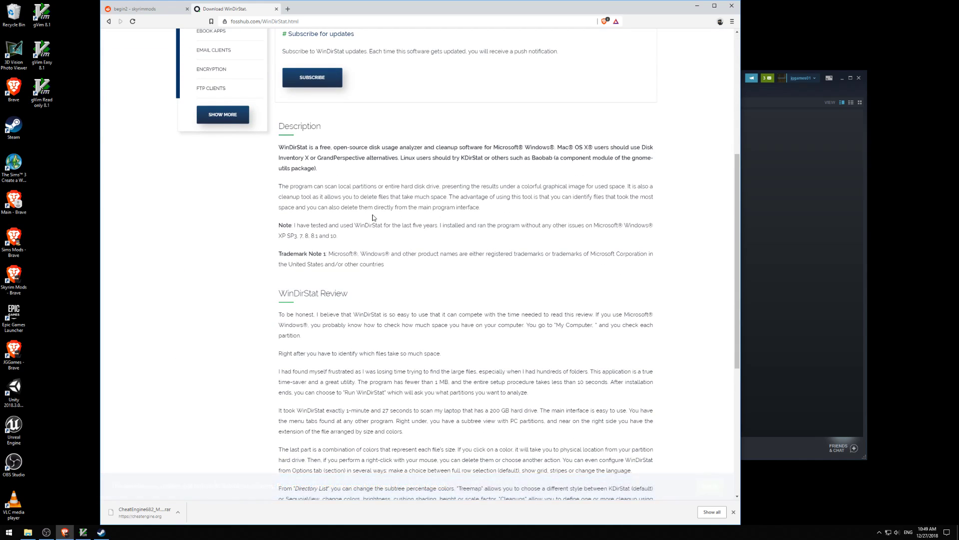
Start saving the WinDirStat Windows installer, check the Downloads folder for an existing copy, and cancel the save
{"action": "scroll", "coordinate": [364, 210], "scroll_direction": "up", "scroll_amount": 2}
{"action": "scroll", "coordinate": [369, 210], "scroll_direction": "down", "scroll_amount": 2}
{"action": "scroll", "coordinate": [369, 210], "scroll_direction": "up", "scroll_amount": 3}
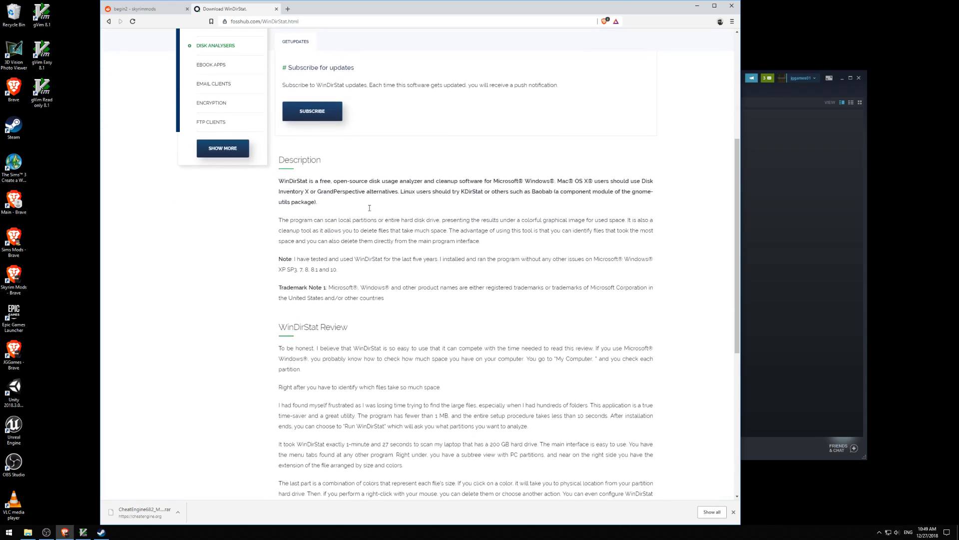
{"action": "scroll", "coordinate": [370, 211], "scroll_direction": "up", "scroll_amount": 2}
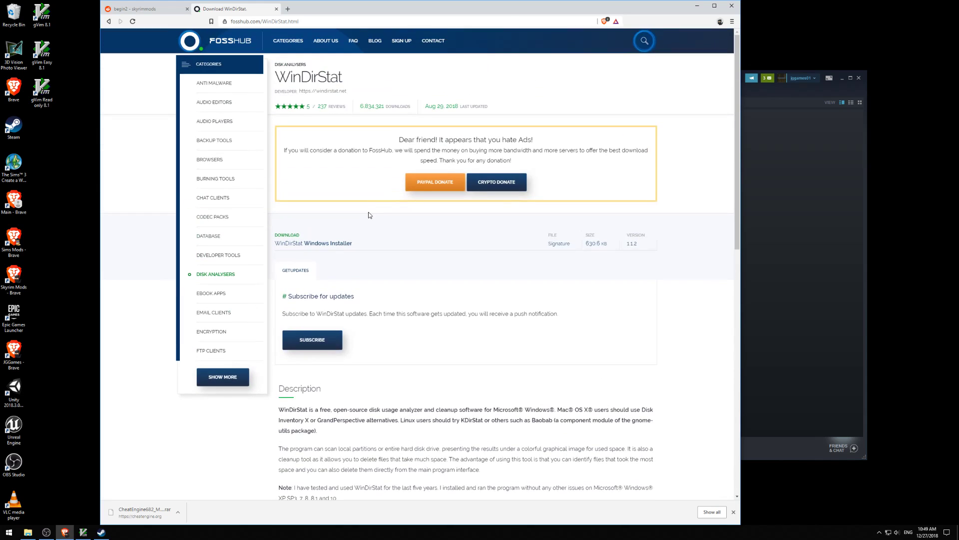
{"action": "left_click", "coordinate": [343, 245]}
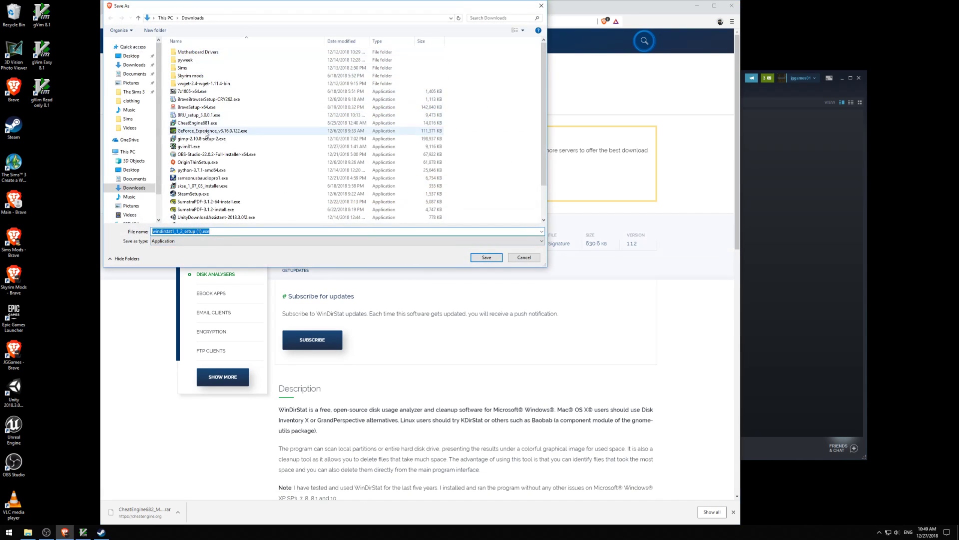
{"action": "scroll", "coordinate": [214, 219], "scroll_direction": "down", "scroll_amount": 2}
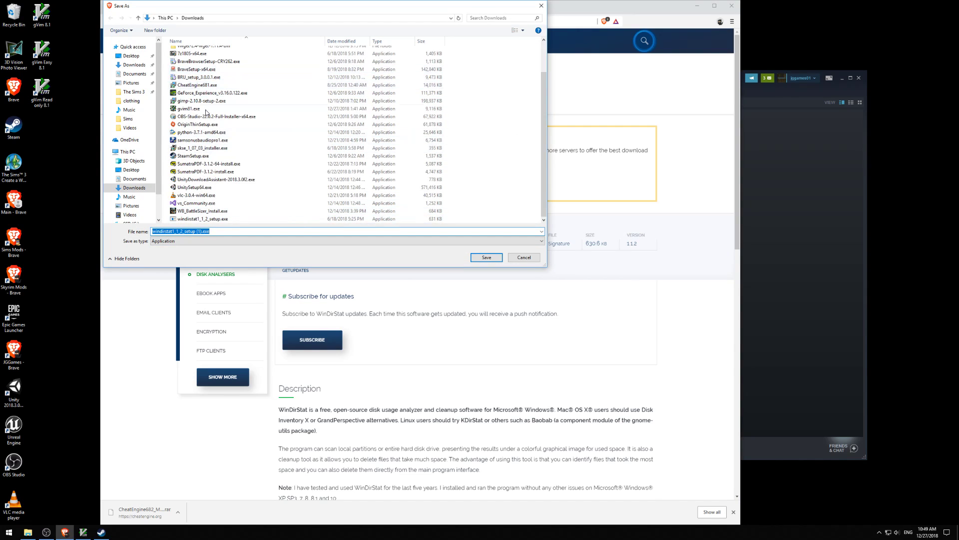
{"action": "scroll", "coordinate": [222, 148], "scroll_direction": "up", "scroll_amount": 1}
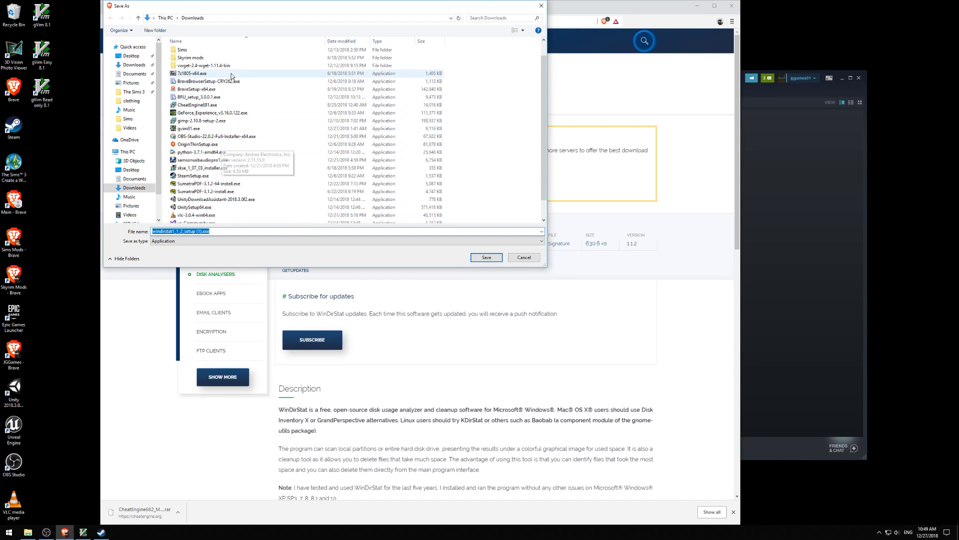
{"action": "scroll", "coordinate": [234, 202], "scroll_direction": "down", "scroll_amount": 1}
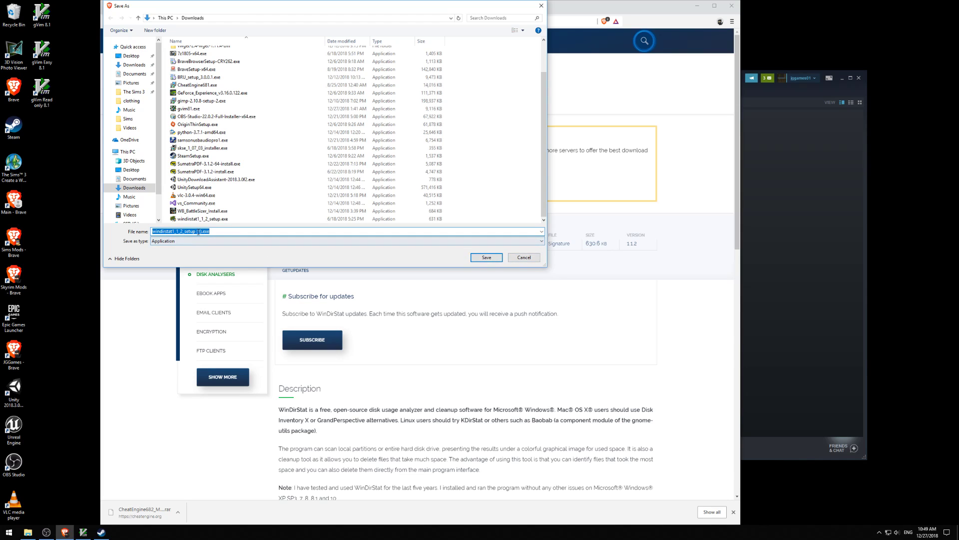
{"action": "left_click", "coordinate": [537, 261]}
Switch to File Explorer and view the contents of the Downloads folder
{"action": "left_click", "coordinate": [28, 532]}
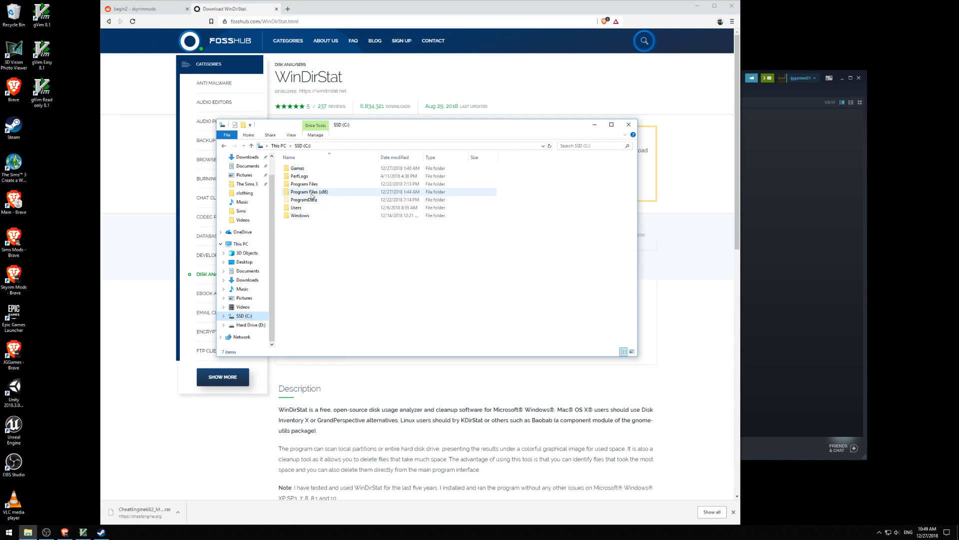
{"action": "left_click", "coordinate": [247, 157]}
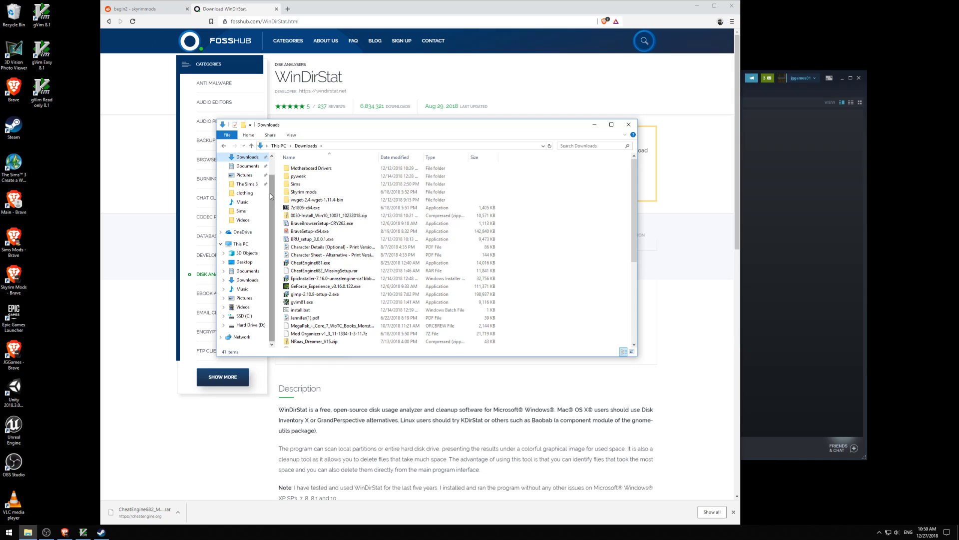
{"action": "scroll", "coordinate": [270, 196], "scroll_direction": "up", "scroll_amount": 1}
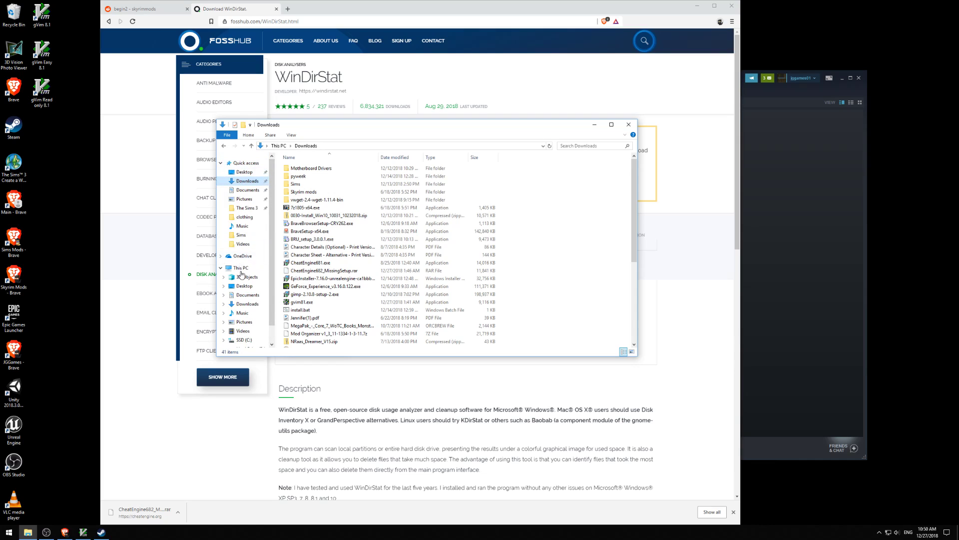
Inspect the storage location in the Downloads folder's properties from This PC and close the properties
{"action": "left_click", "coordinate": [279, 146]}
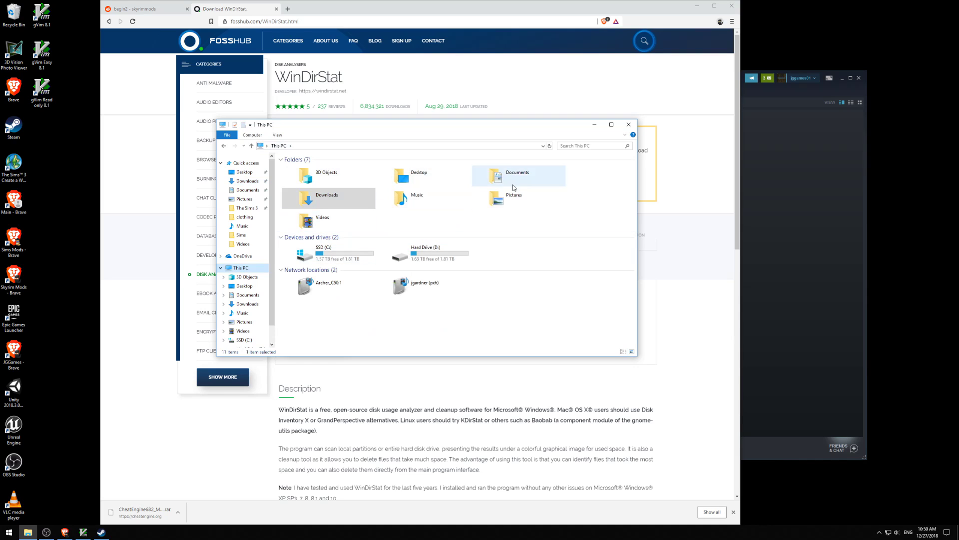
{"action": "right_click", "coordinate": [358, 195]}
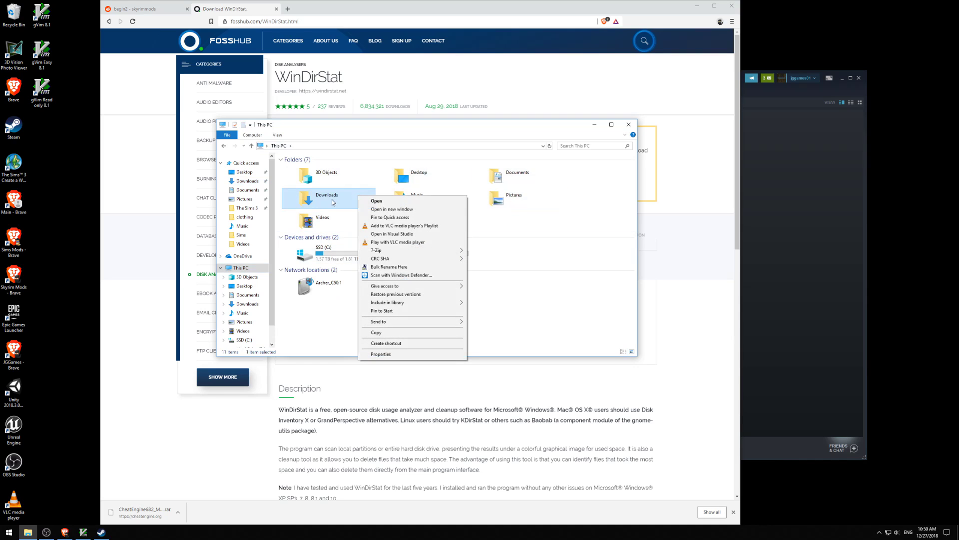
{"action": "left_click", "coordinate": [396, 355]}
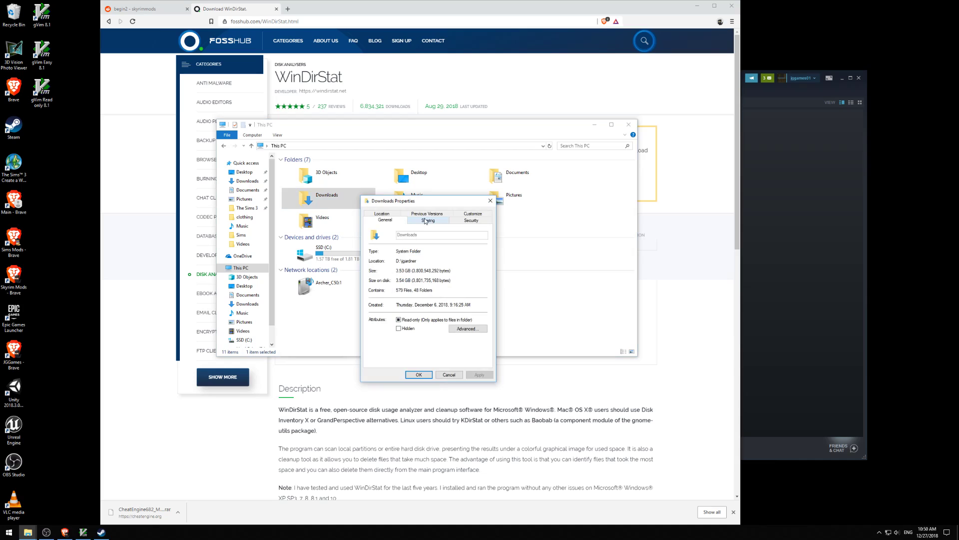
{"action": "left_click", "coordinate": [382, 213]}
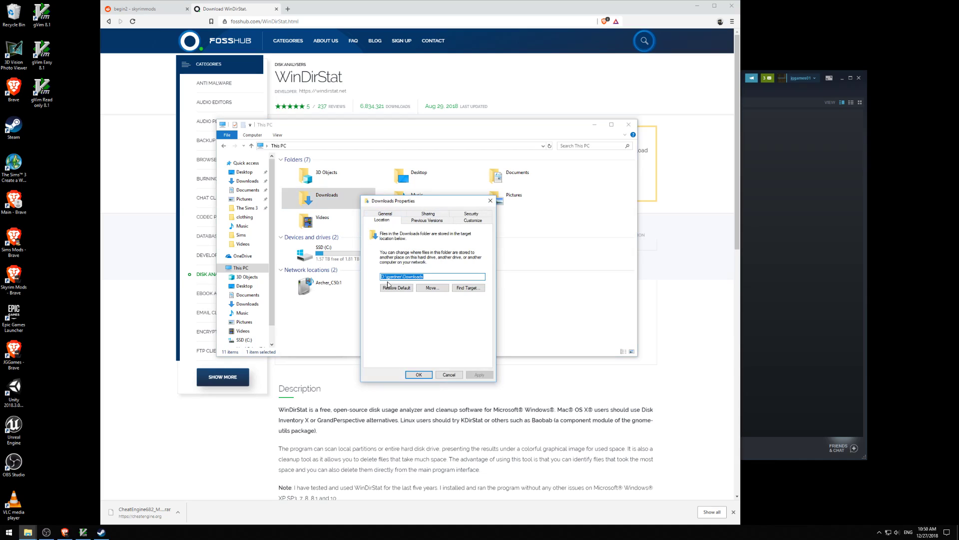
{"action": "left_click", "coordinate": [382, 278]}
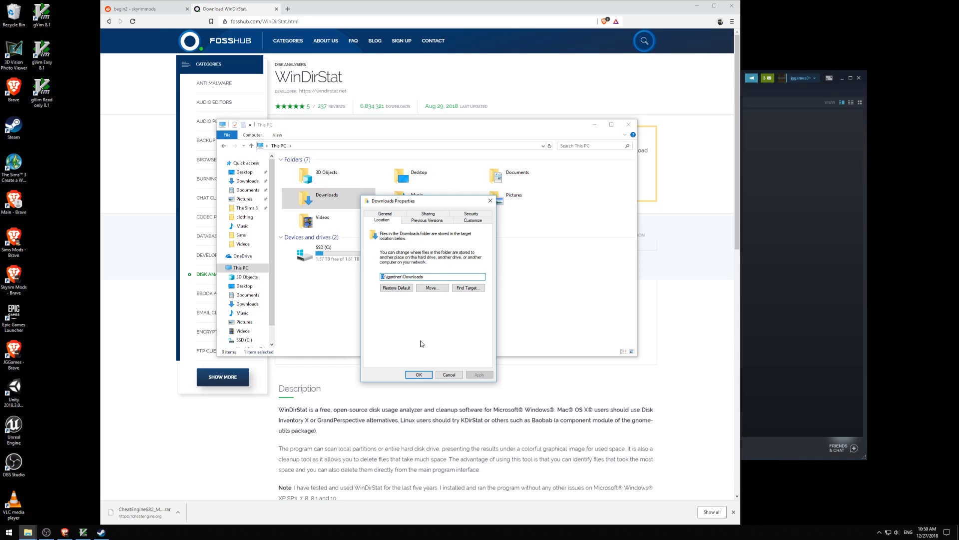
{"action": "left_click", "coordinate": [420, 374]}
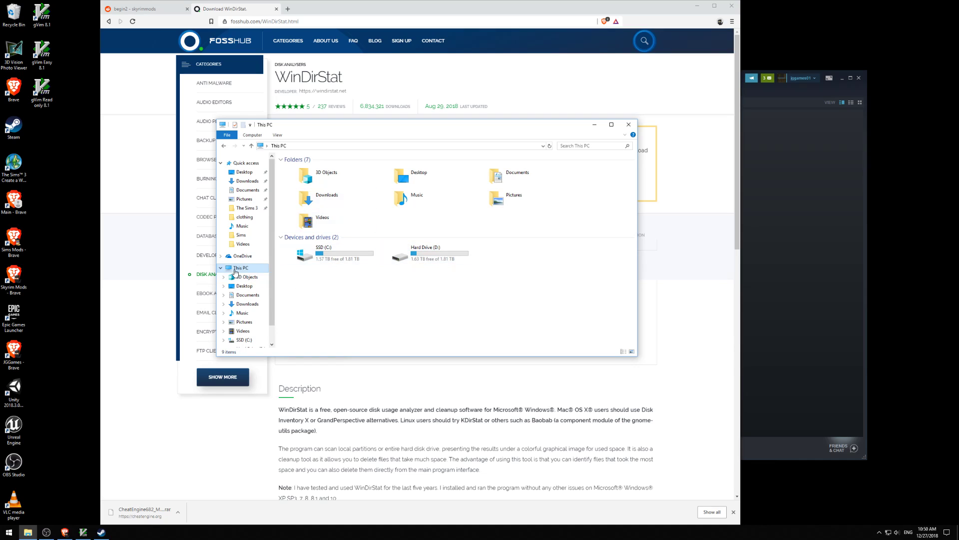
Browse to the Downloads folder inside the user folder on Hard Drive (D:) and sort its files by name
{"action": "left_click", "coordinate": [425, 261]}
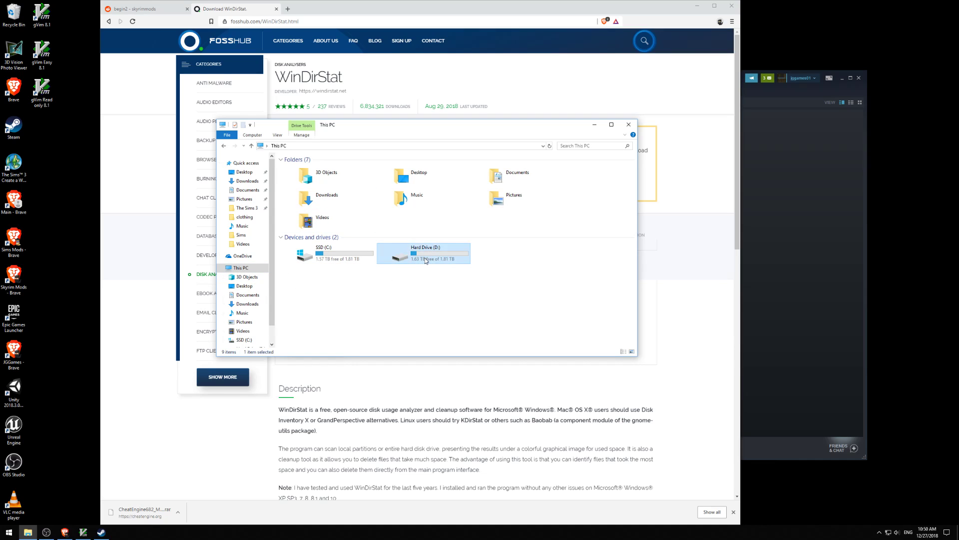
{"action": "double_click", "coordinate": [414, 254]}
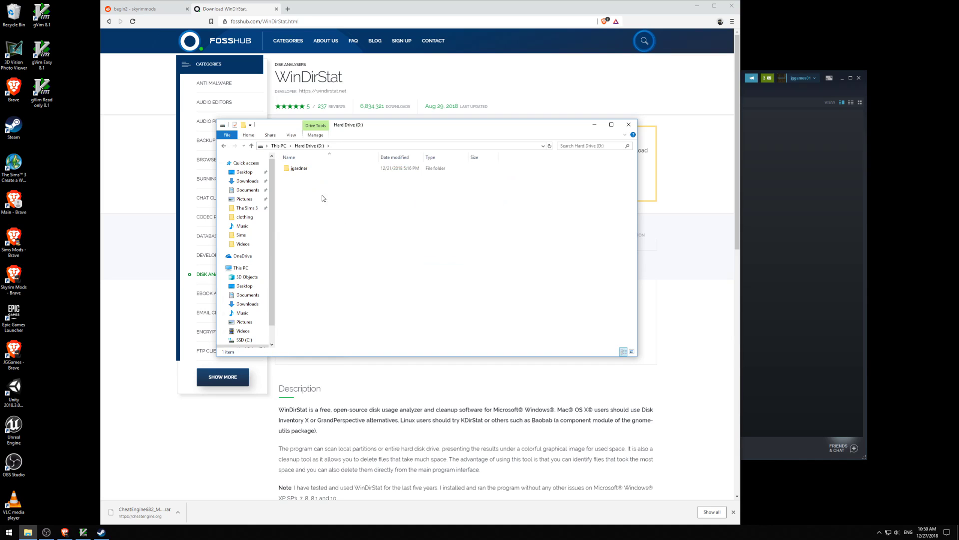
{"action": "double_click", "coordinate": [294, 168]}
{"action": "double_click", "coordinate": [303, 176]}
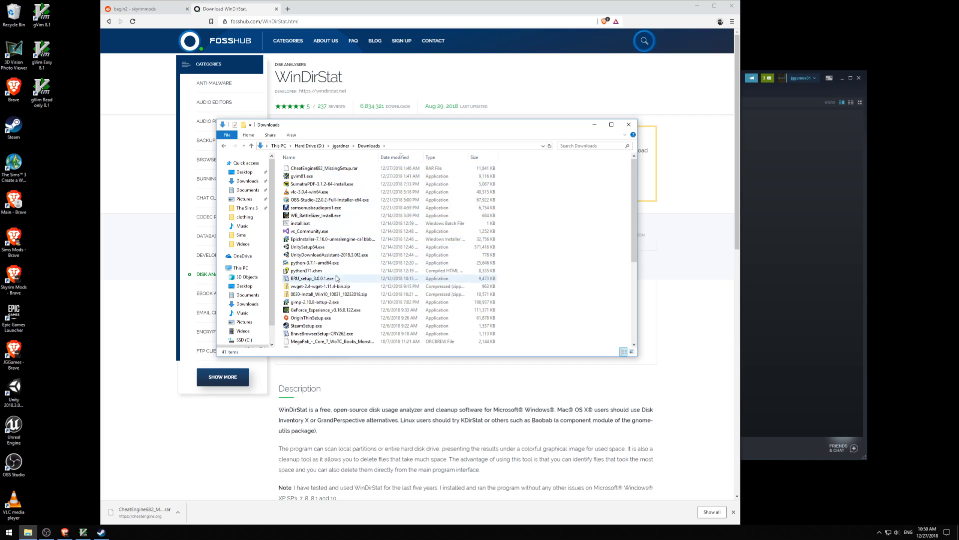
{"action": "left_click", "coordinate": [310, 157]}
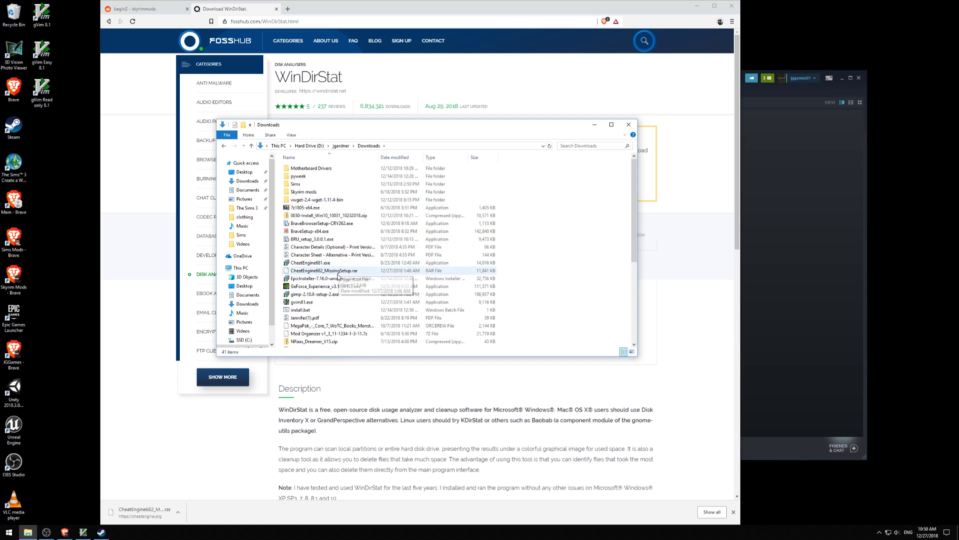
{"action": "scroll", "coordinate": [335, 300], "scroll_direction": "down", "scroll_amount": 6}
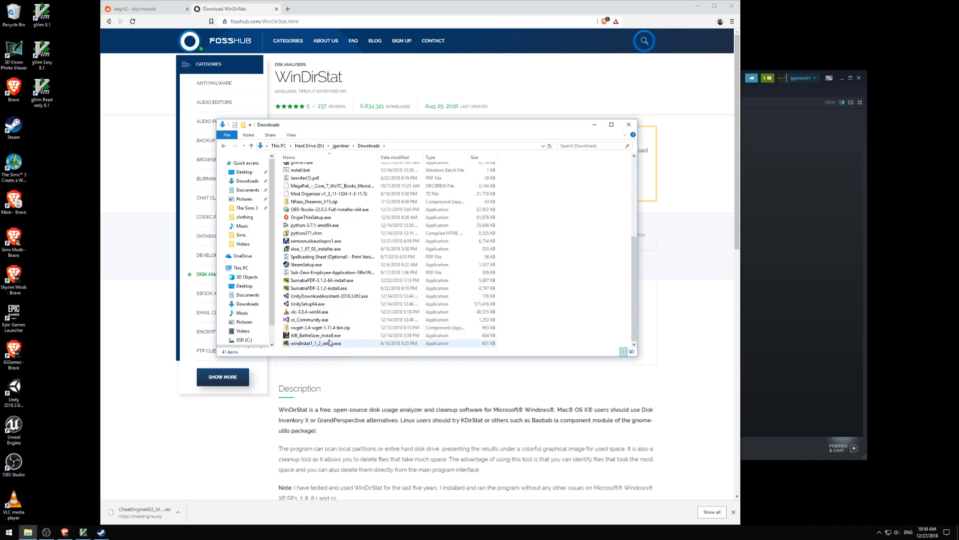
Run windirstat1_1_2_setup.exe from the Downloads folder and accept its license agreement
{"action": "double_click", "coordinate": [335, 343]}
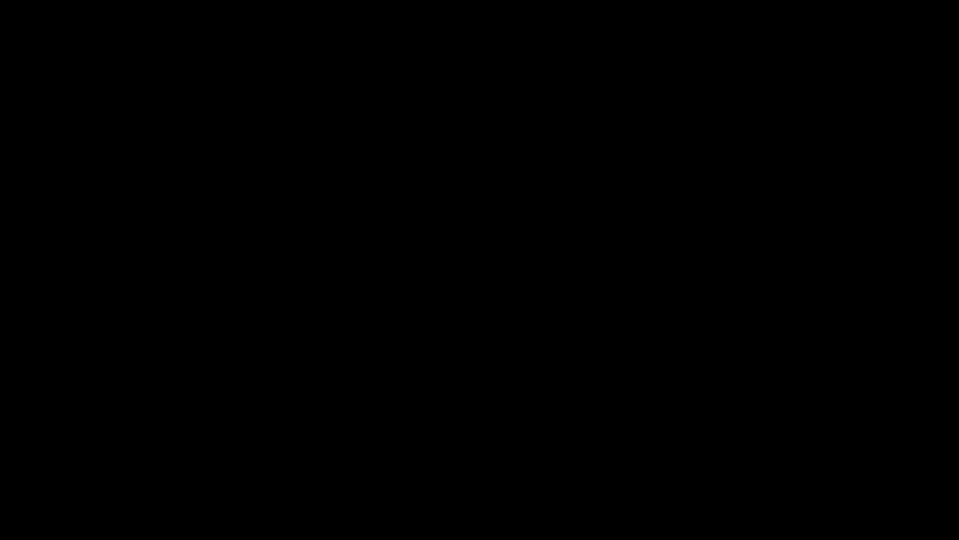
{"action": "left_click", "coordinate": [479, 324]}
{"action": "left_click", "coordinate": [473, 310]}
{"action": "left_click_drag", "start_coordinate": [433, 256], "coordinate": [523, 240]}
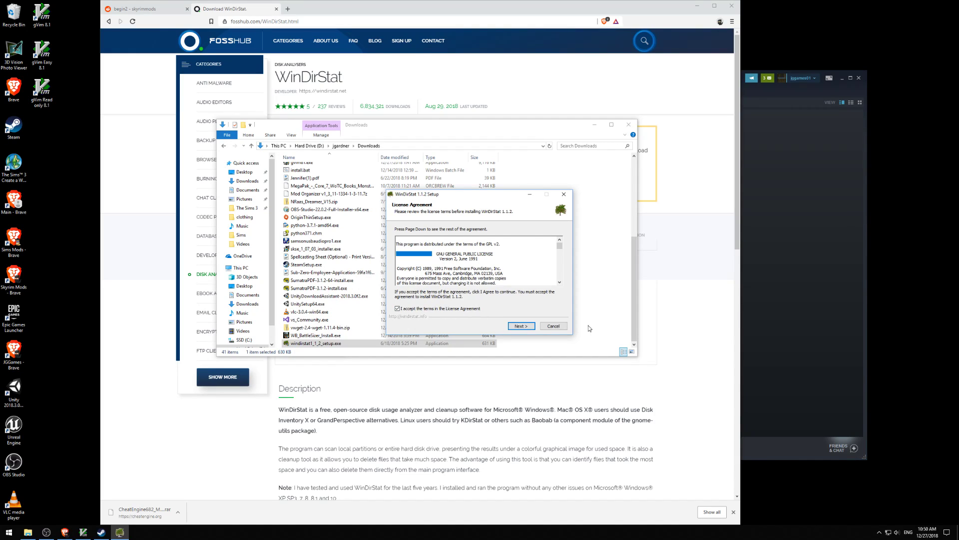
{"action": "left_click", "coordinate": [519, 326]}
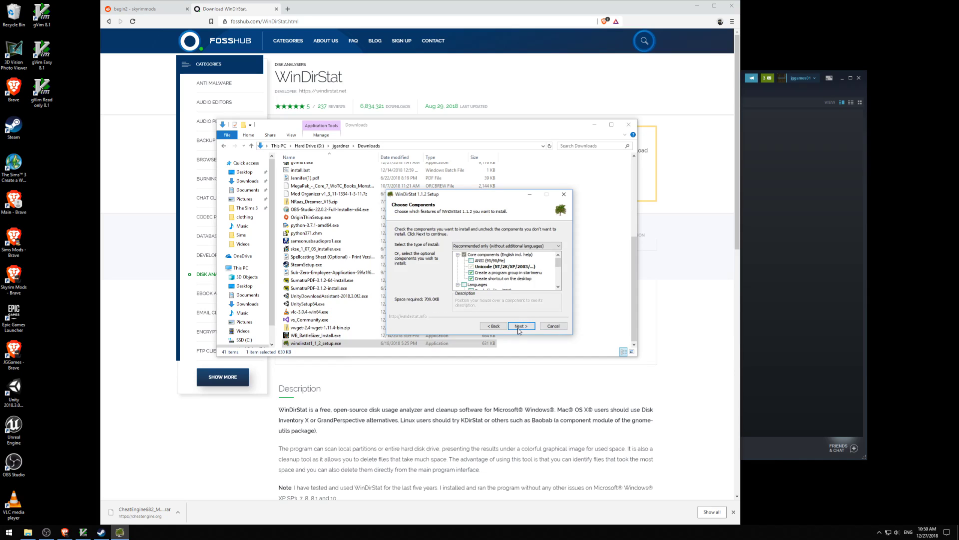
Install WinDirStat with the recommended components in C:\Program Files (x86)\WinDirStat and finish the setup with the program set to run
{"action": "left_click", "coordinate": [520, 327]}
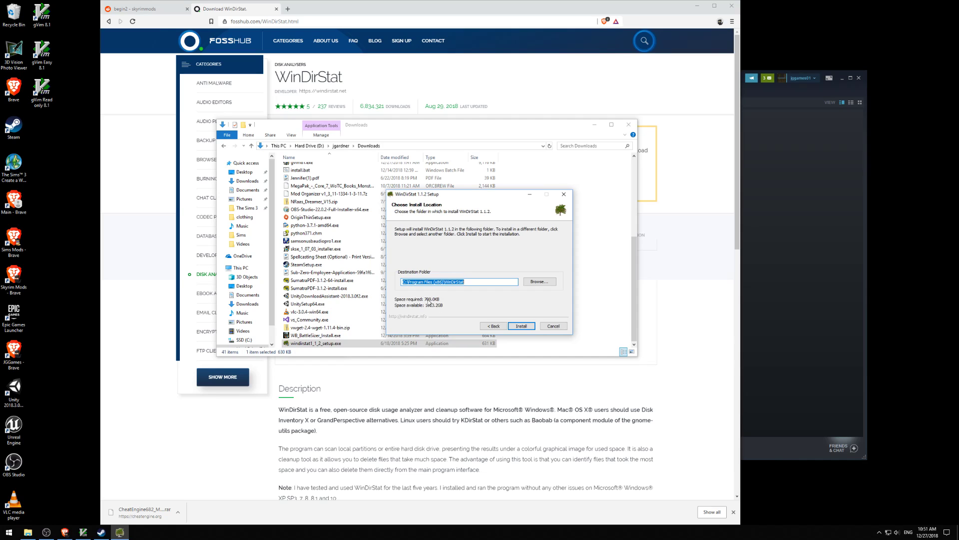
{"action": "left_click", "coordinate": [522, 326]}
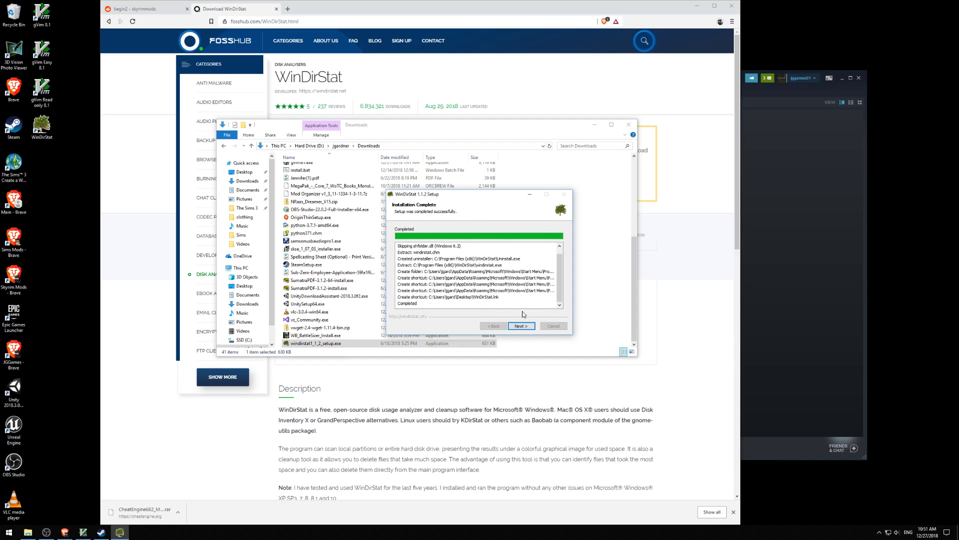
{"action": "left_click", "coordinate": [527, 327]}
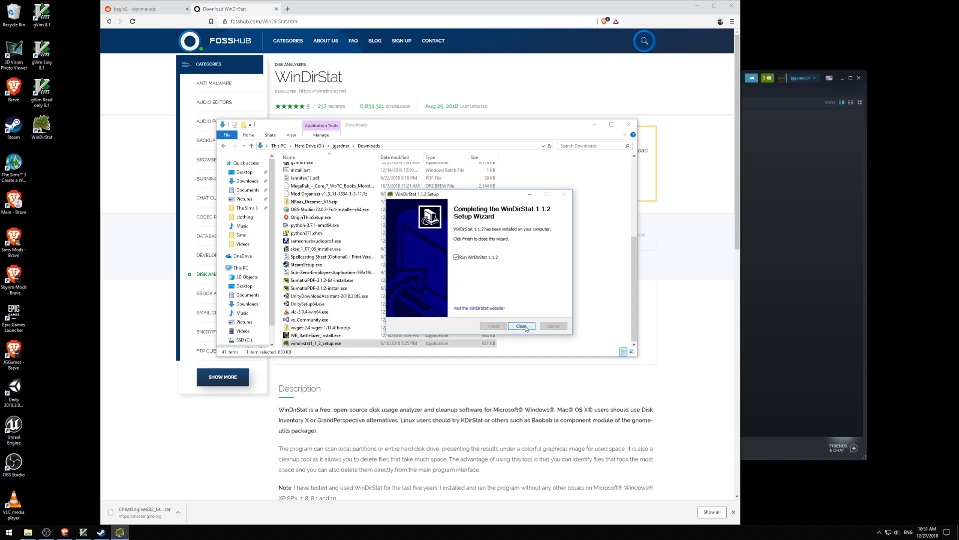
{"action": "left_click", "coordinate": [521, 326]}
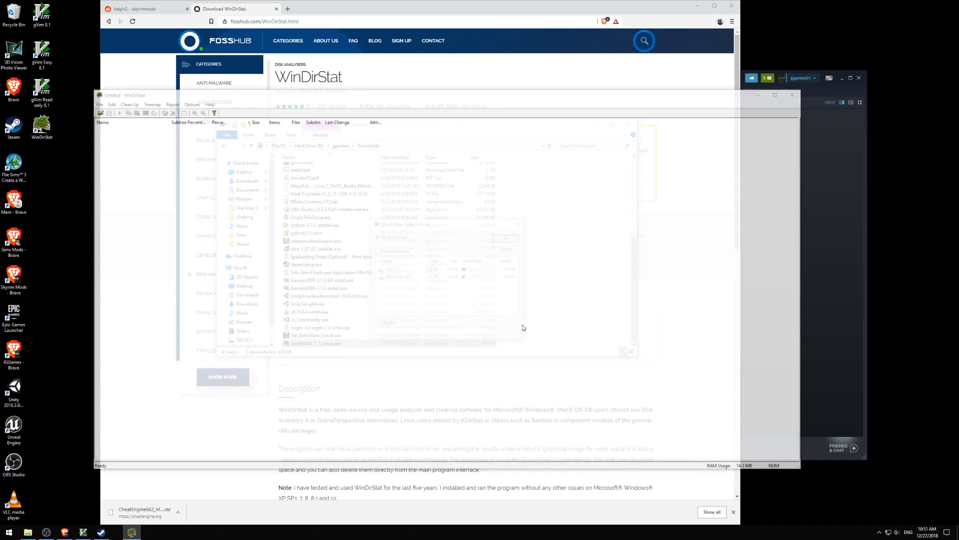
Scan the SSD (C:) drive in WinDirStat and select the largest FLV video block in the treemap
{"action": "left_click", "coordinate": [400, 270]}
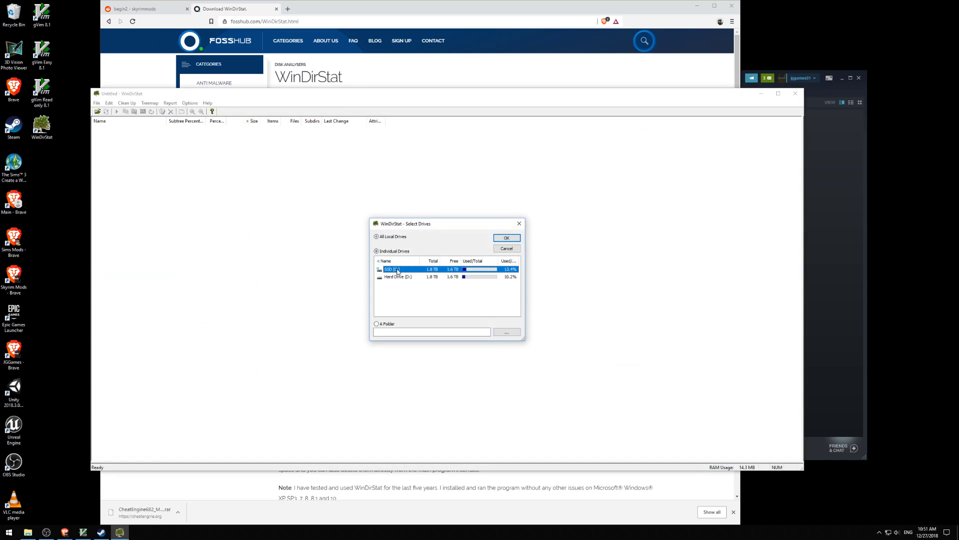
{"action": "left_click", "coordinate": [504, 238]}
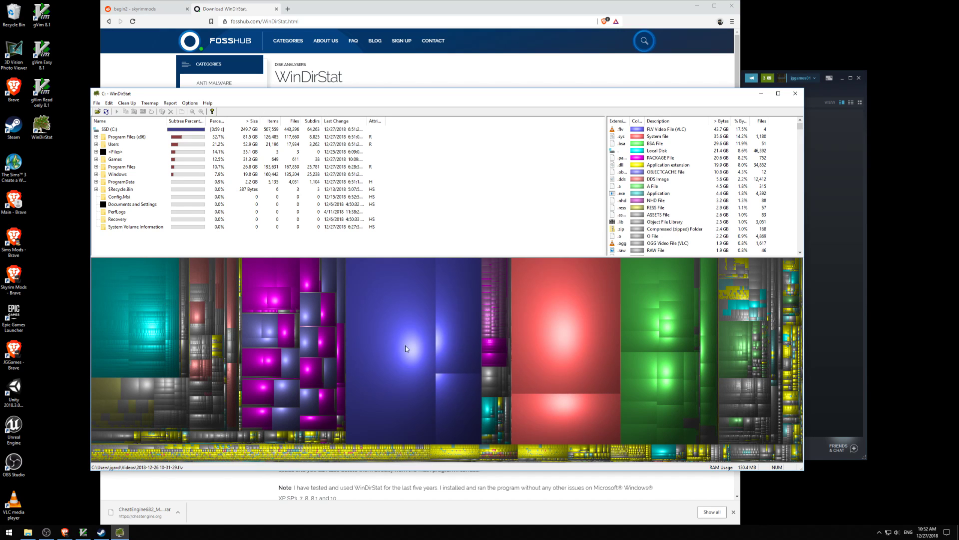
{"action": "left_click", "coordinate": [384, 325]}
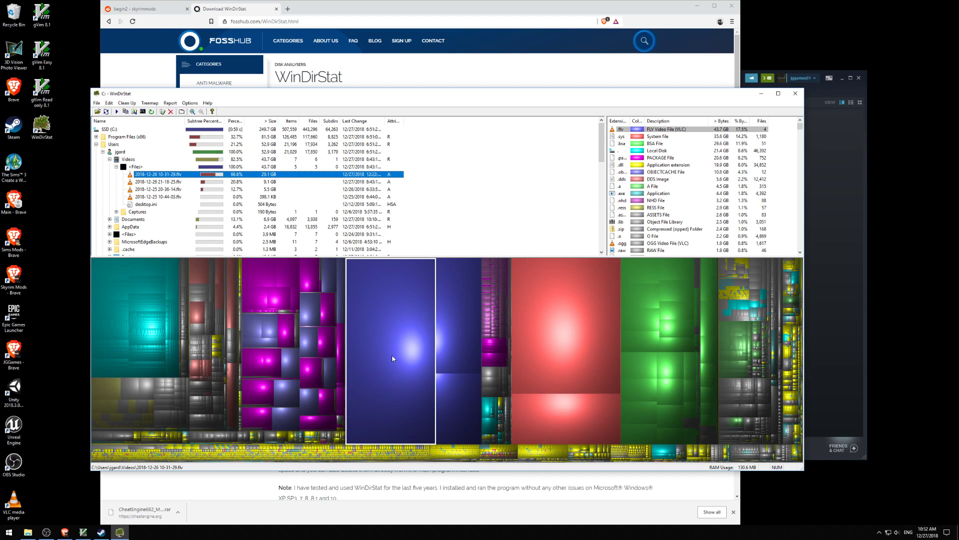
Examine the four FLV recordings in the Videos folder one by one, comparing their sizes and treemap blocks
{"action": "left_click", "coordinate": [154, 181]}
{"action": "left_click", "coordinate": [154, 189]}
{"action": "left_click", "coordinate": [154, 197]}
{"action": "left_click", "coordinate": [154, 175]}
{"action": "left_click", "coordinate": [154, 182]}
{"action": "left_click", "coordinate": [154, 189]}
{"action": "left_click", "coordinate": [155, 197]}
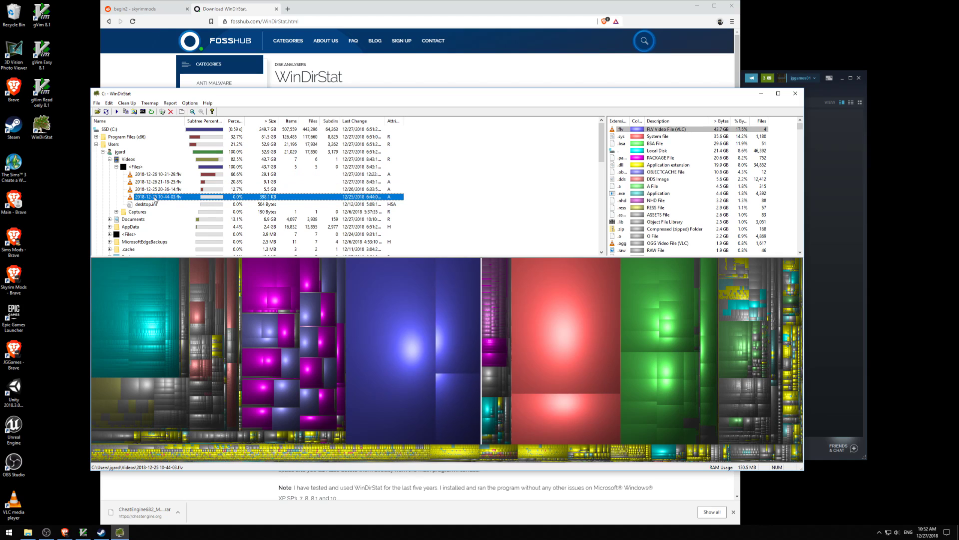
{"action": "key", "text": "Up"}
{"action": "key", "text": "Up"}
{"action": "key", "text": "Up"}
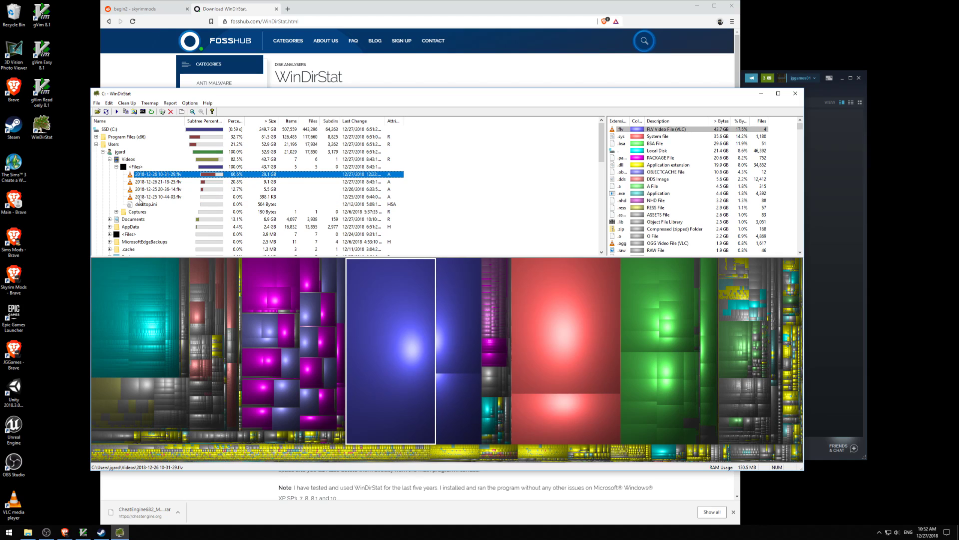
{"action": "left_click", "coordinate": [141, 199]}
{"action": "left_click", "coordinate": [143, 174]}
{"action": "left_click", "coordinate": [148, 198]}
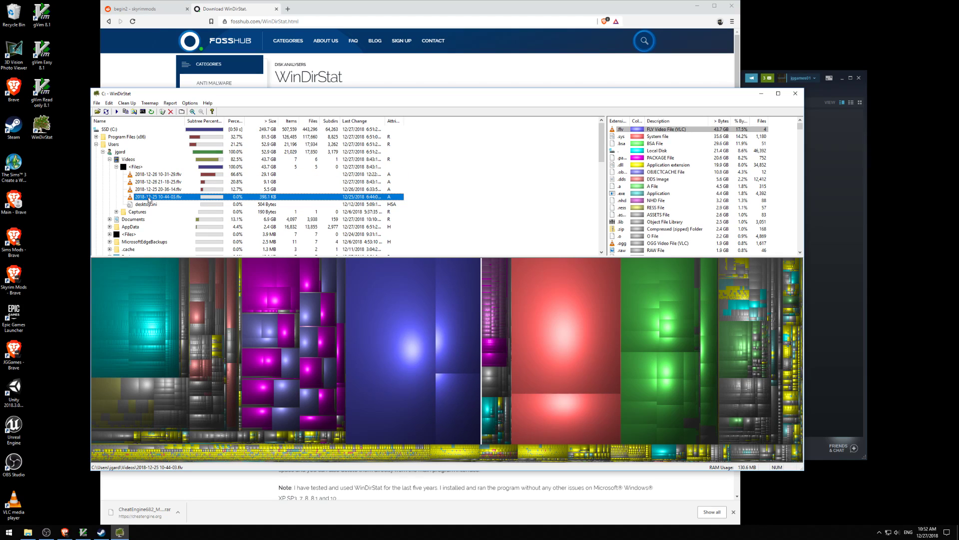
{"action": "left_click", "coordinate": [148, 176]}
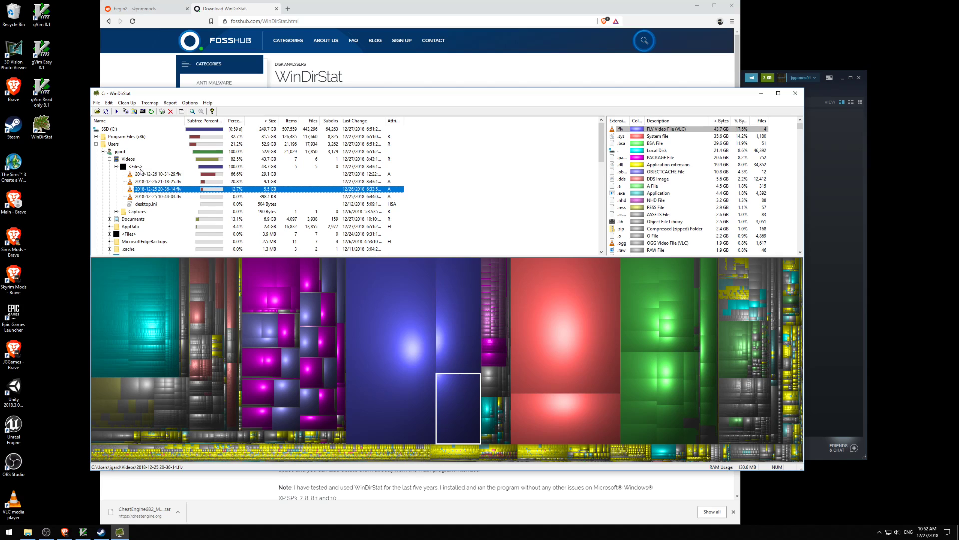
{"action": "left_click", "coordinate": [142, 174]}
{"action": "right_click", "coordinate": [145, 177]}
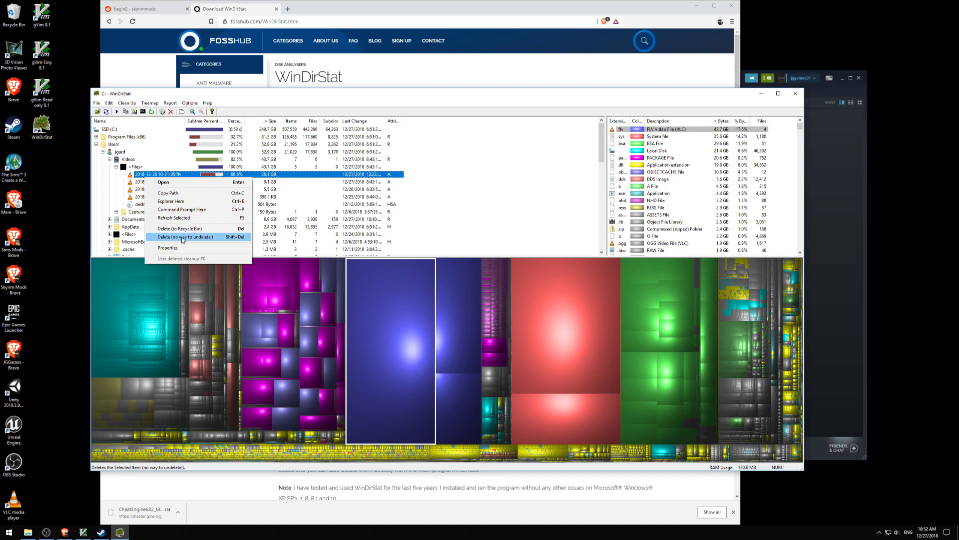
{"action": "left_click", "coordinate": [183, 237]}
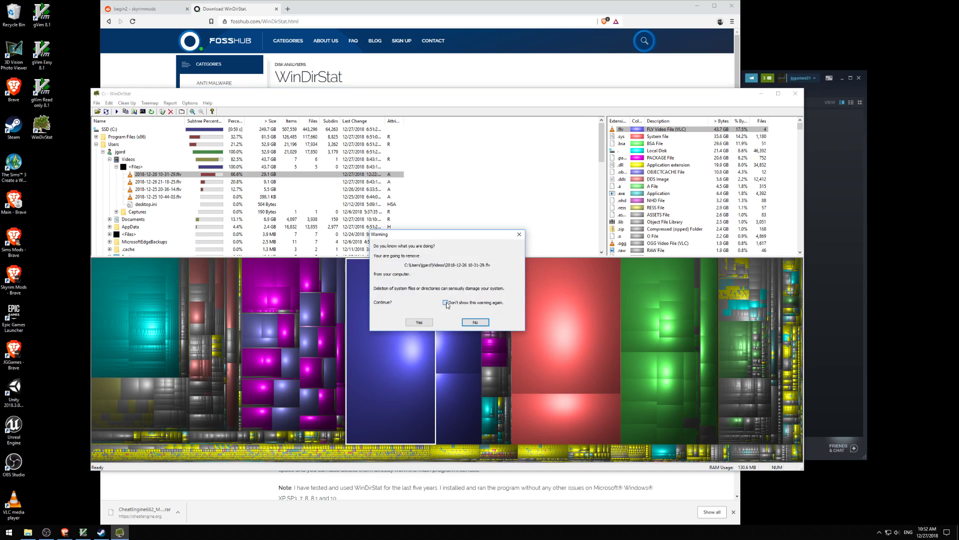
{"action": "left_click", "coordinate": [419, 322]}
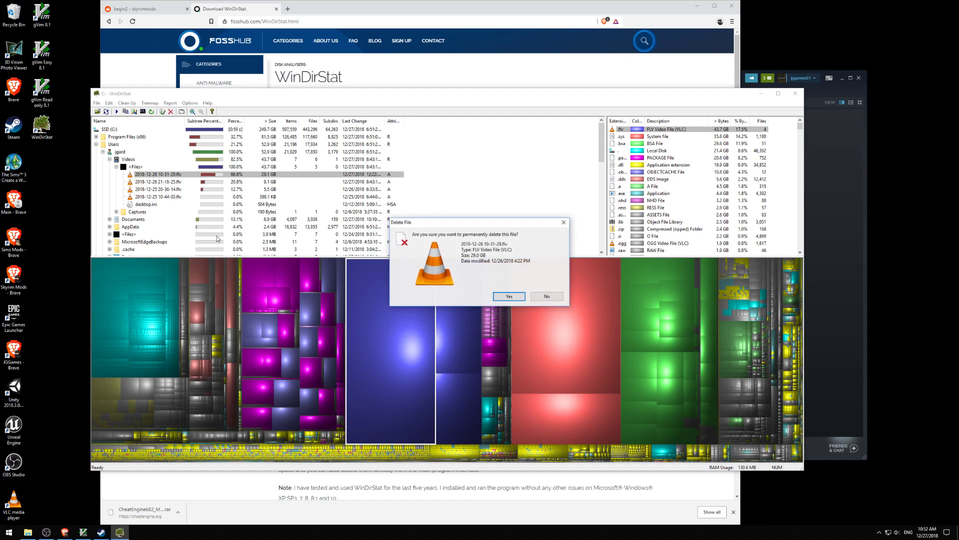
{"action": "left_click", "coordinate": [508, 297]}
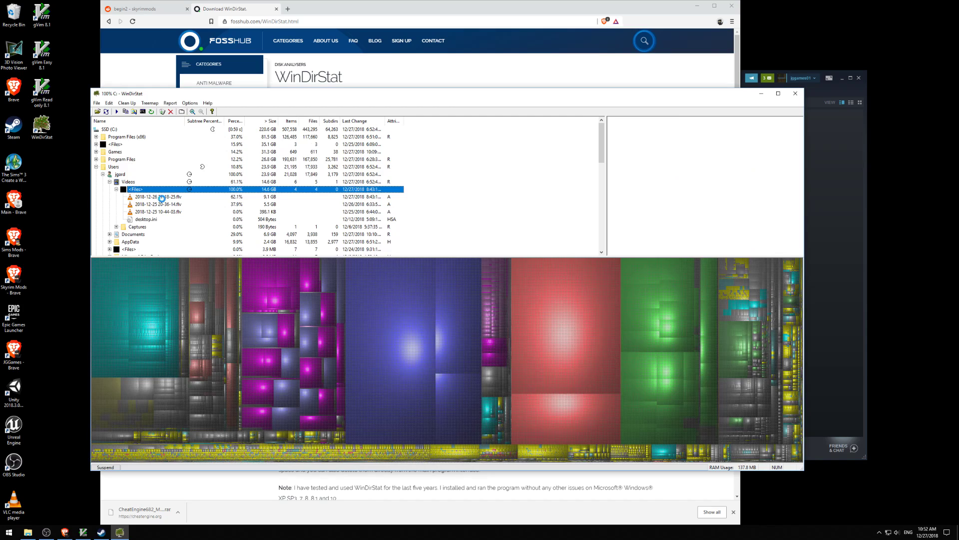
{"action": "left_click", "coordinate": [159, 198]}
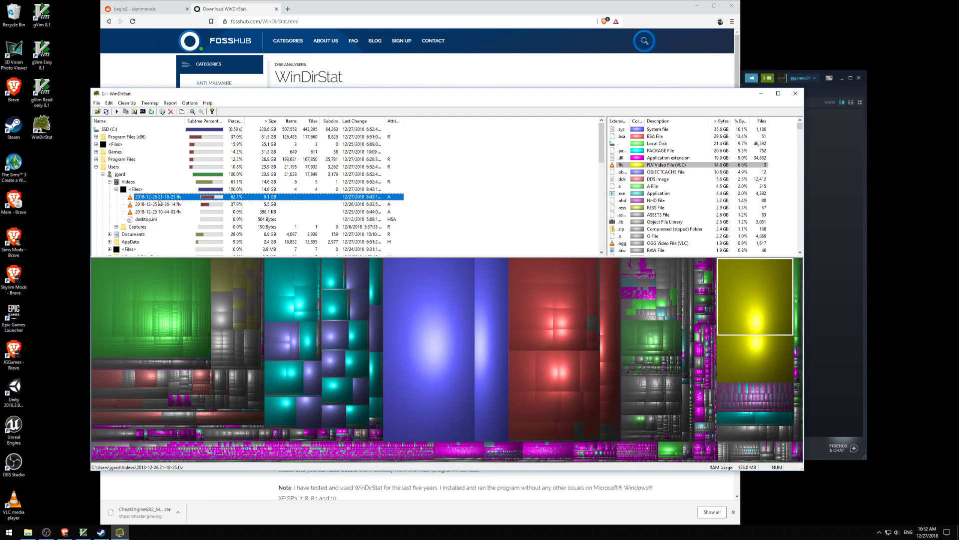
{"action": "key", "text": "shift+Delete"}
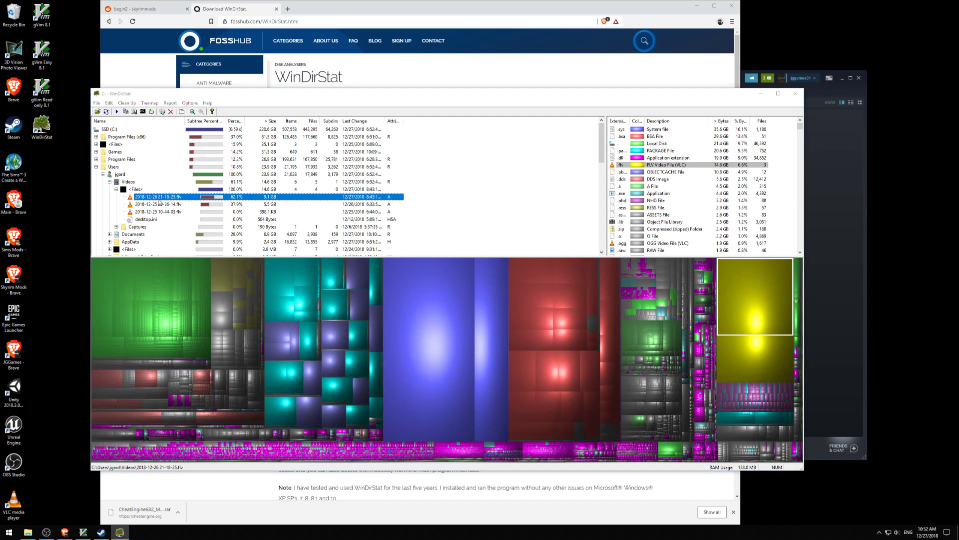
{"action": "key", "text": "Return"}
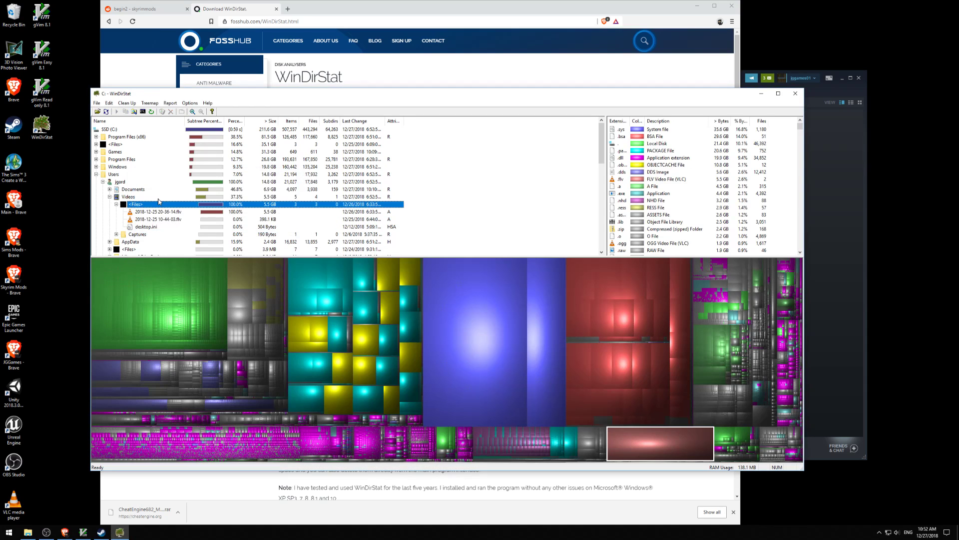
{"action": "left_click", "coordinate": [157, 212]}
{"action": "key", "text": "Delete"}
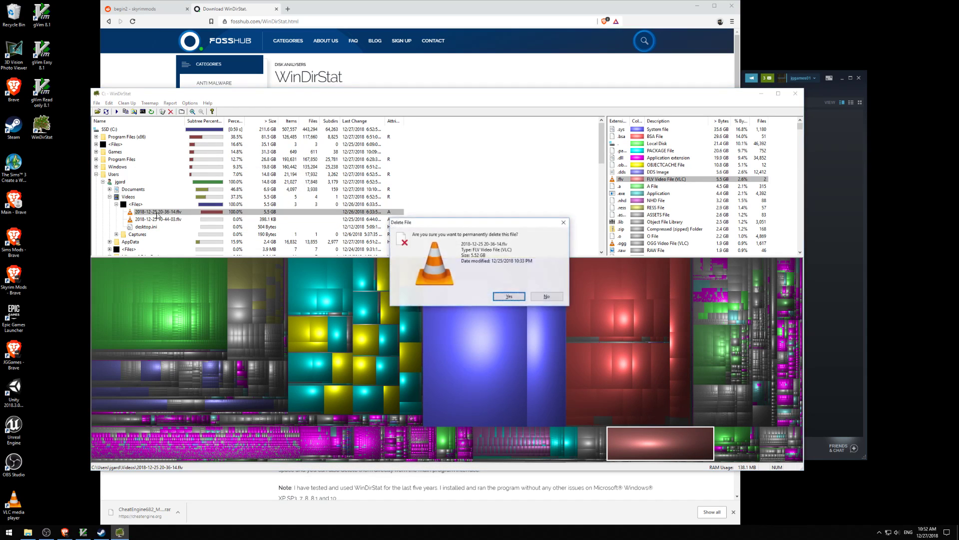
{"action": "key", "text": "Return"}
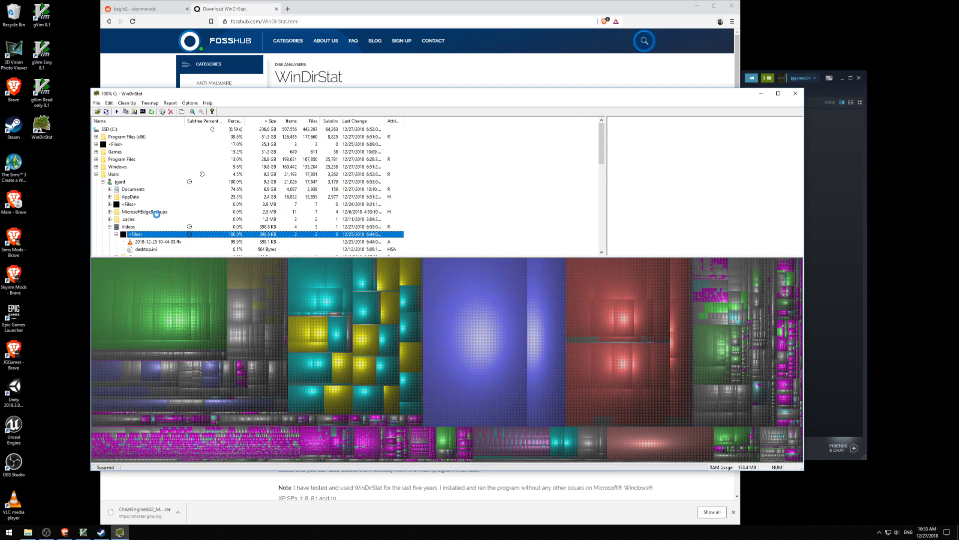
{"action": "left_click", "coordinate": [159, 242]}
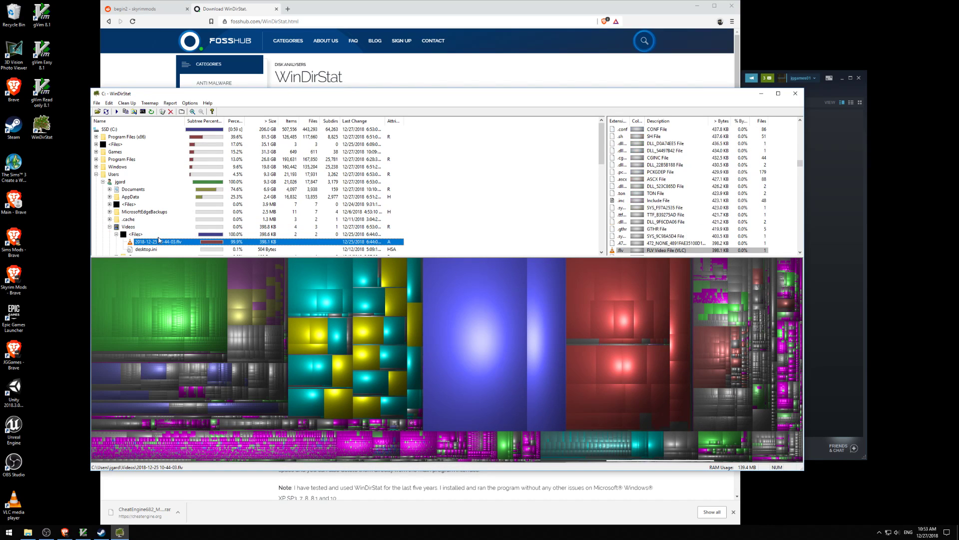
{"action": "key", "text": "Delete"}
{"action": "key", "text": "Return"}
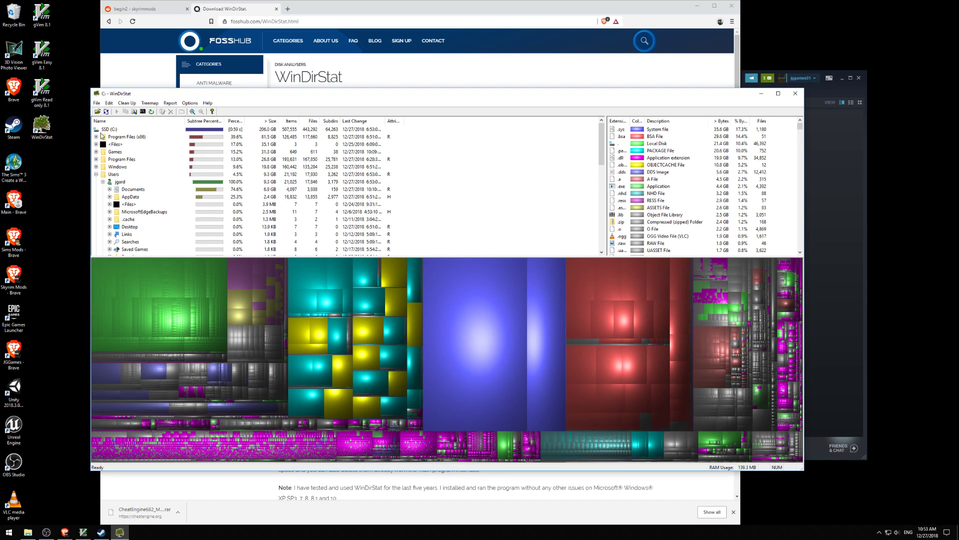
Examine how much space the Steam, Origin Games, Microsoft Visual Studio and Windows Kits subfolders of Program Files (x86) use
{"action": "left_click", "coordinate": [122, 137]}
{"action": "left_click", "coordinate": [96, 137]}
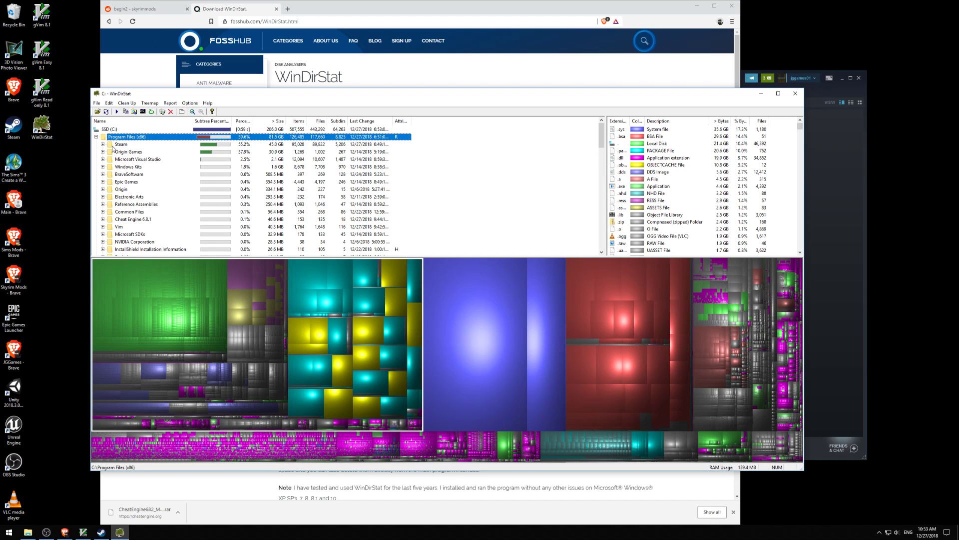
{"action": "left_click", "coordinate": [102, 144]}
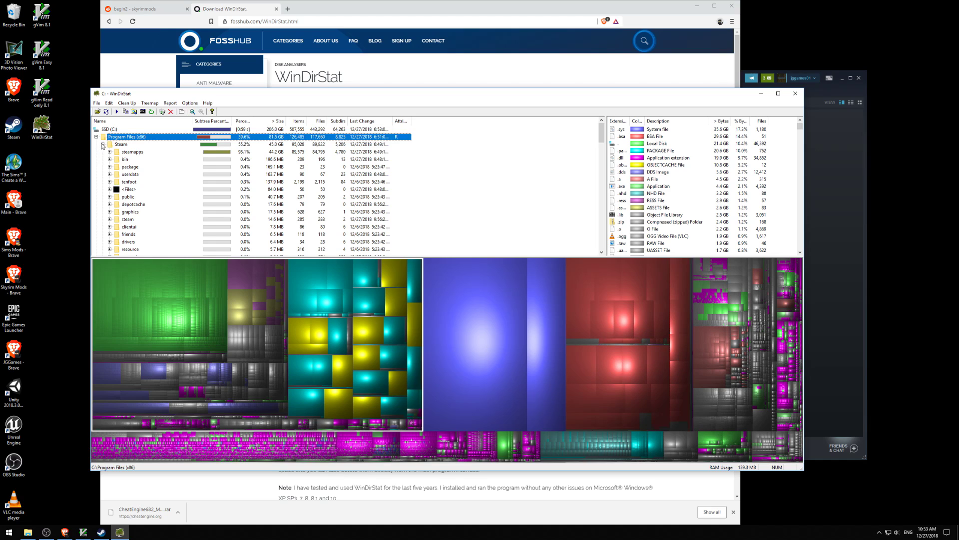
{"action": "left_click", "coordinate": [103, 144]}
{"action": "left_click", "coordinate": [119, 152]}
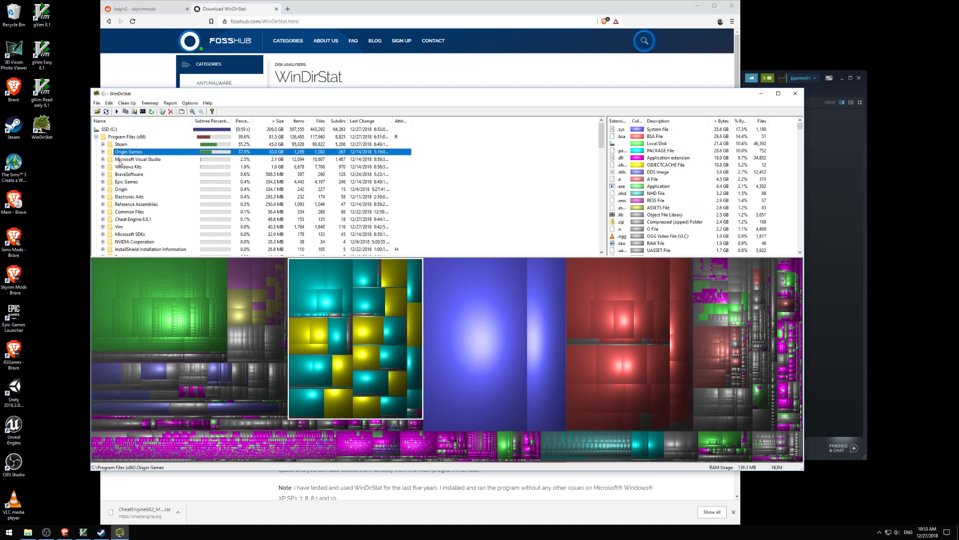
{"action": "left_click", "coordinate": [122, 160]}
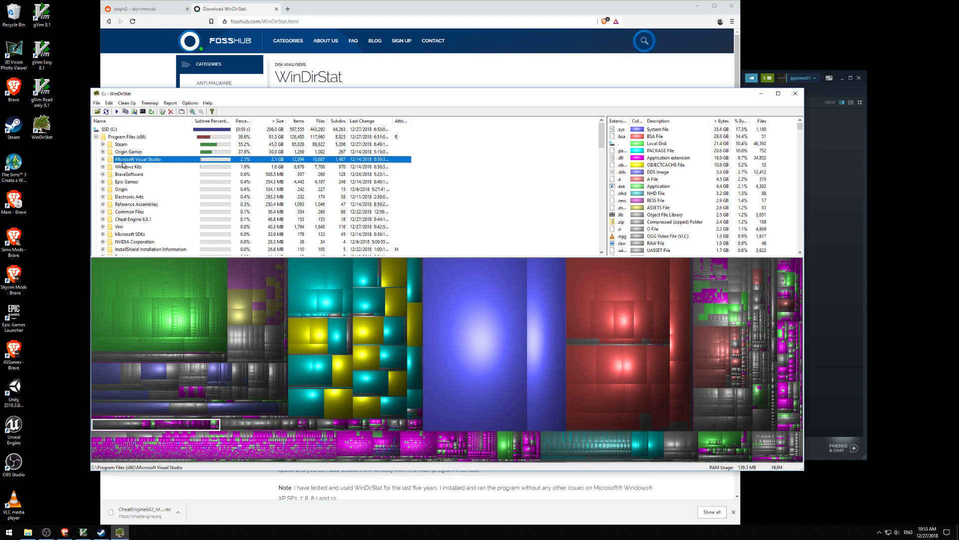
{"action": "left_click", "coordinate": [125, 167]}
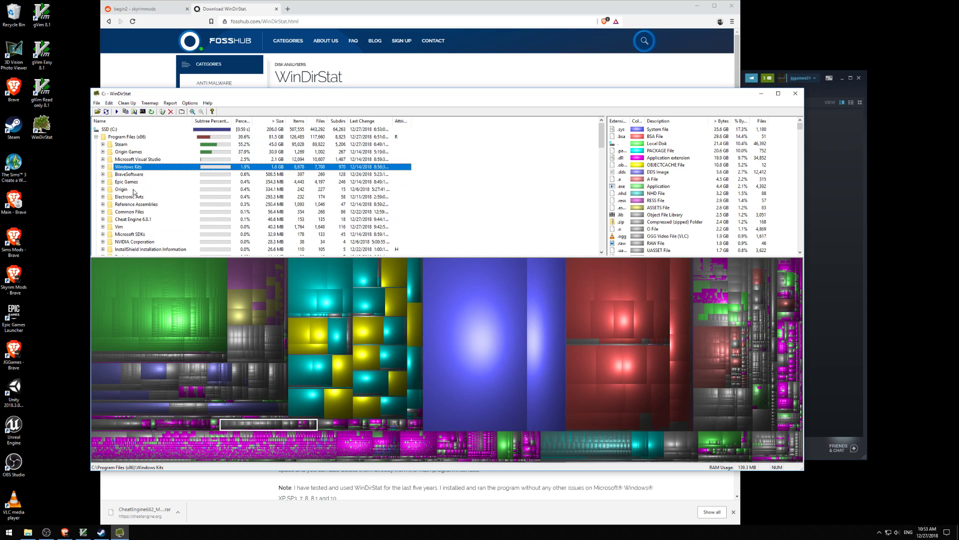
{"action": "left_click", "coordinate": [96, 137]}
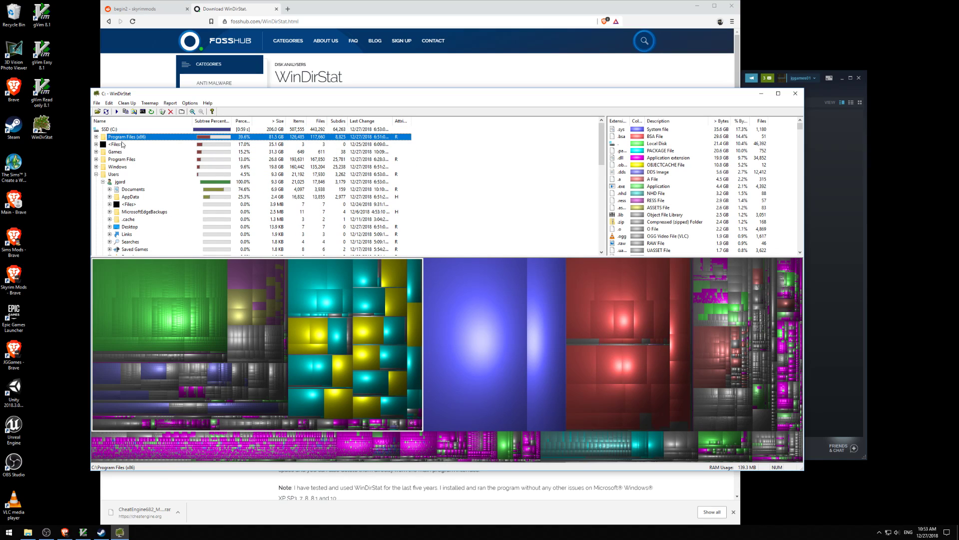
Examine the Games folder down to the Steamapps folder in SteamLibrary2, and look through the rest of the folder list
{"action": "left_click", "coordinate": [120, 153]}
{"action": "left_click", "coordinate": [96, 152]}
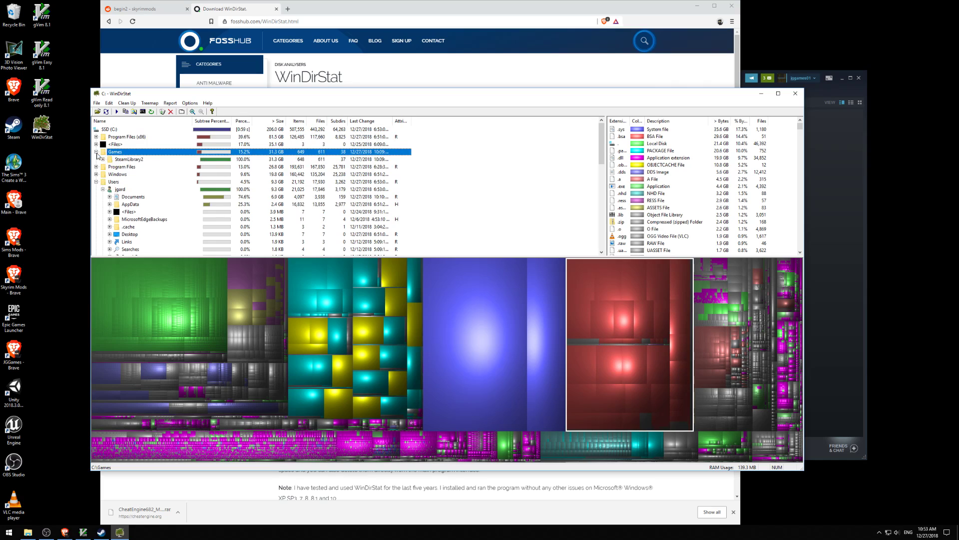
{"action": "left_click", "coordinate": [103, 160]}
{"action": "left_click", "coordinate": [112, 168]}
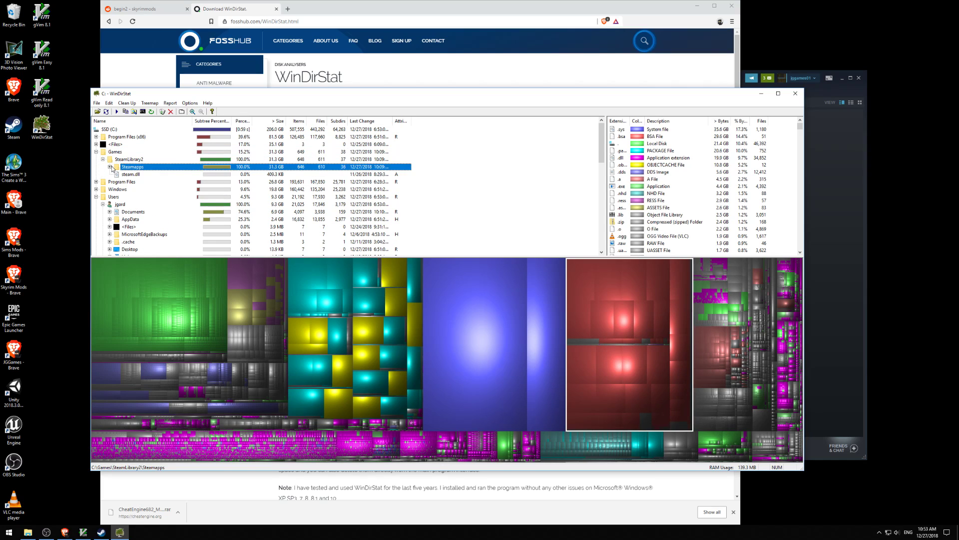
{"action": "left_click", "coordinate": [109, 167]}
{"action": "left_click", "coordinate": [96, 152]}
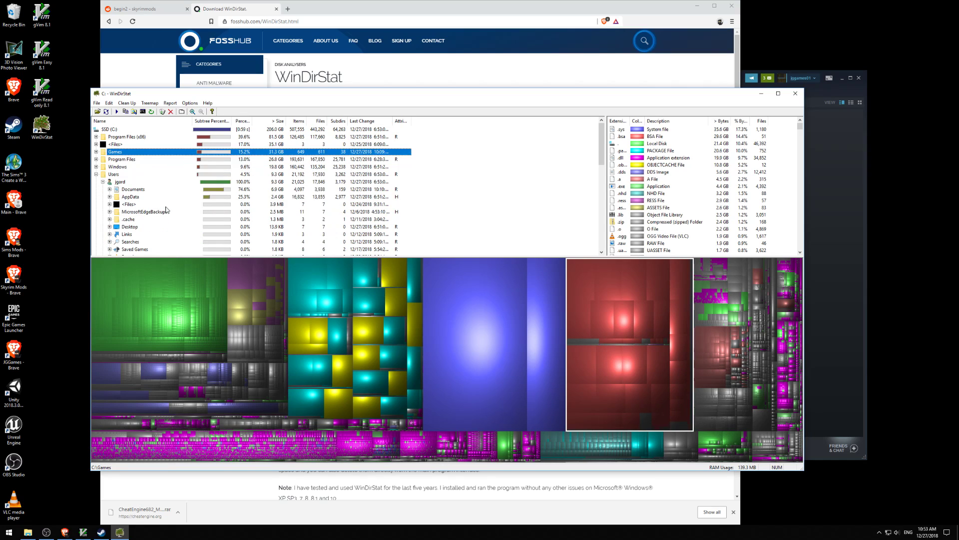
{"action": "scroll", "coordinate": [160, 195], "scroll_direction": "down", "scroll_amount": 12}
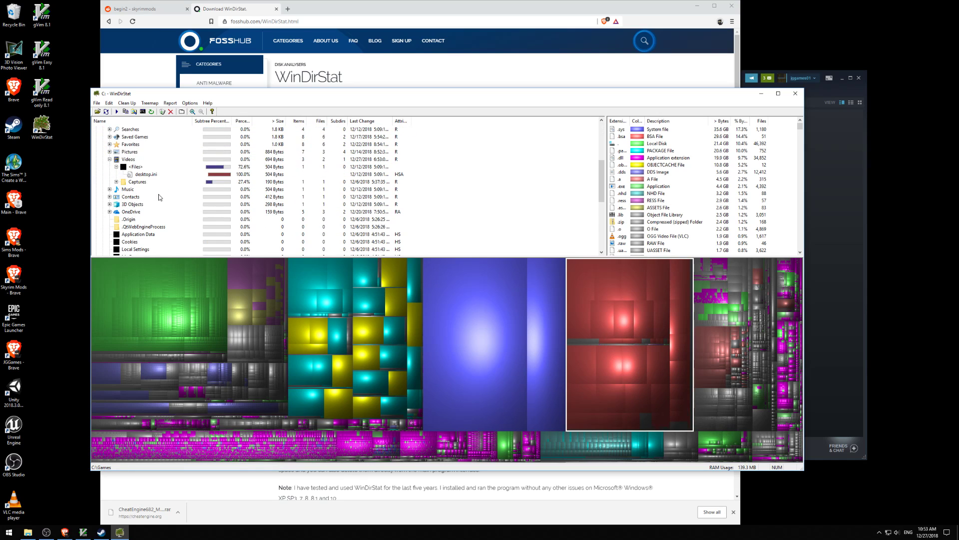
{"action": "scroll", "coordinate": [159, 198], "scroll_direction": "up", "scroll_amount": 12}
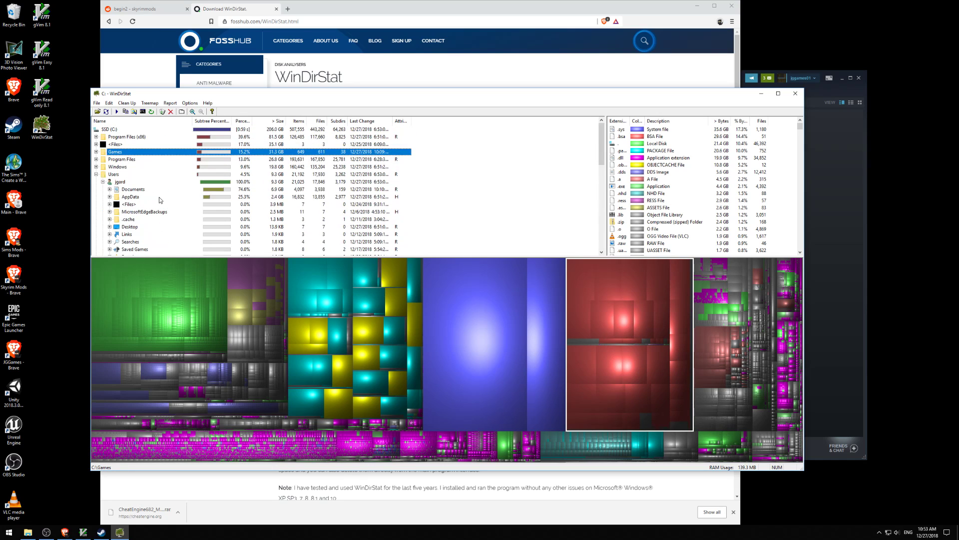
{"action": "scroll", "coordinate": [159, 197], "scroll_direction": "down", "scroll_amount": 12}
{"action": "scroll", "coordinate": [161, 201], "scroll_direction": "up", "scroll_amount": 12}
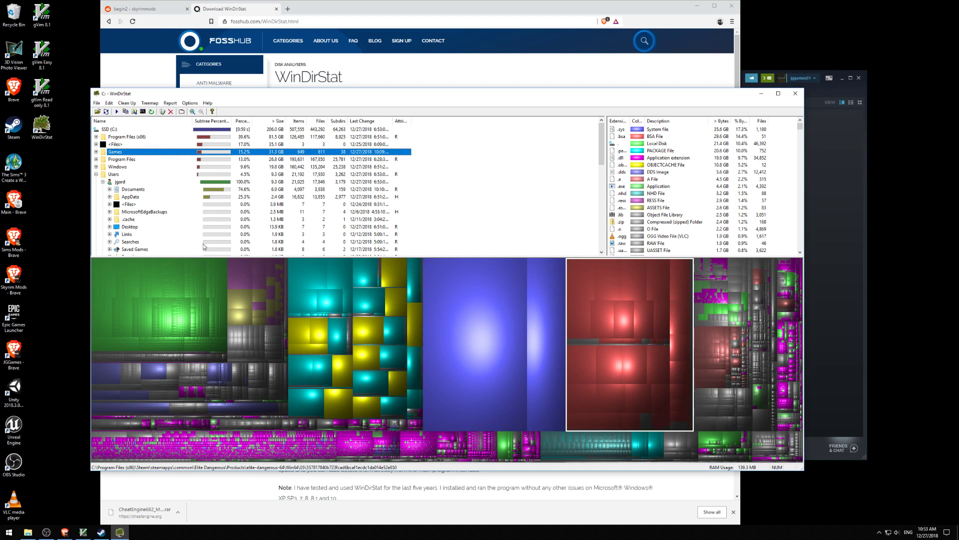
Inspect the large treemap blocks, including hiberfil.sys, and compare the sizes of the Skyrim, Skyrim Special Edition and Oblivion folders
{"action": "left_click", "coordinate": [136, 136]}
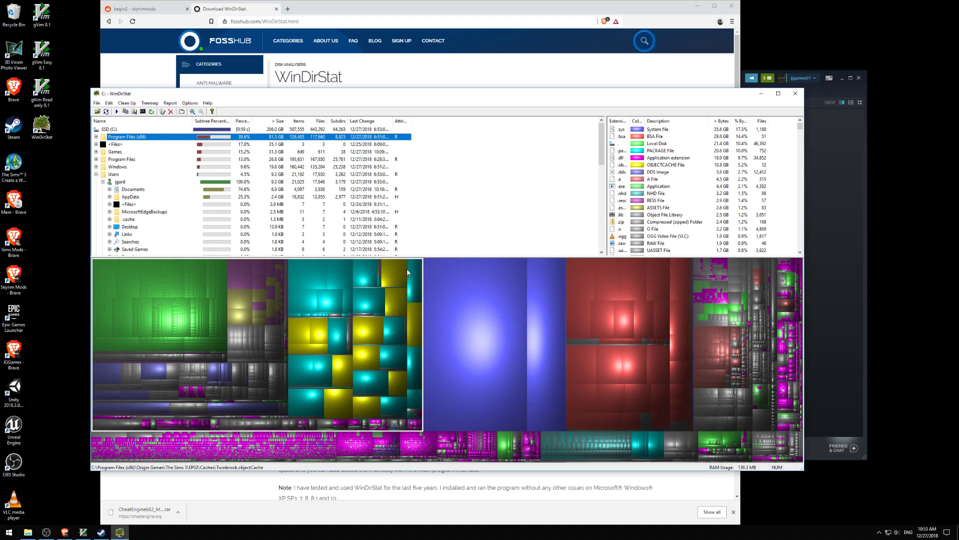
{"action": "left_click", "coordinate": [485, 337]}
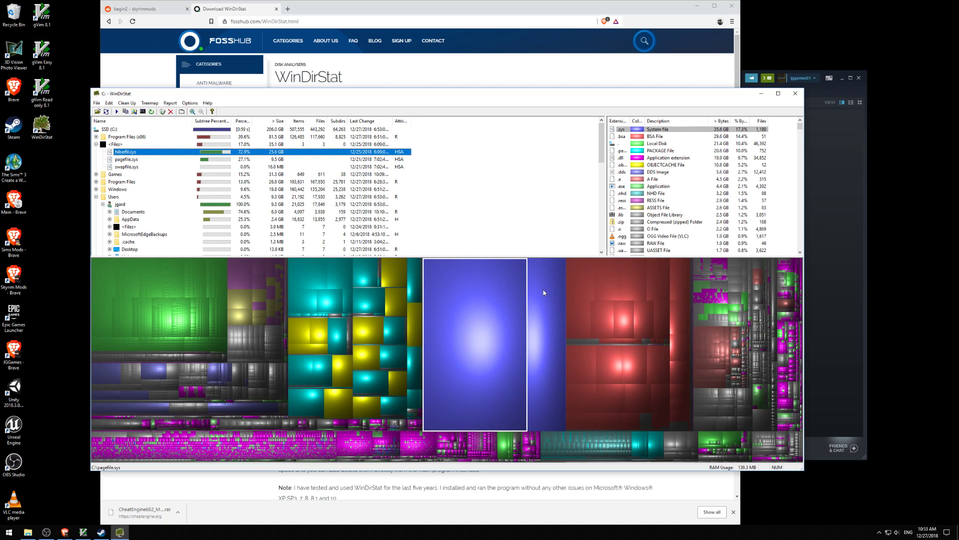
{"action": "left_click", "coordinate": [589, 282]}
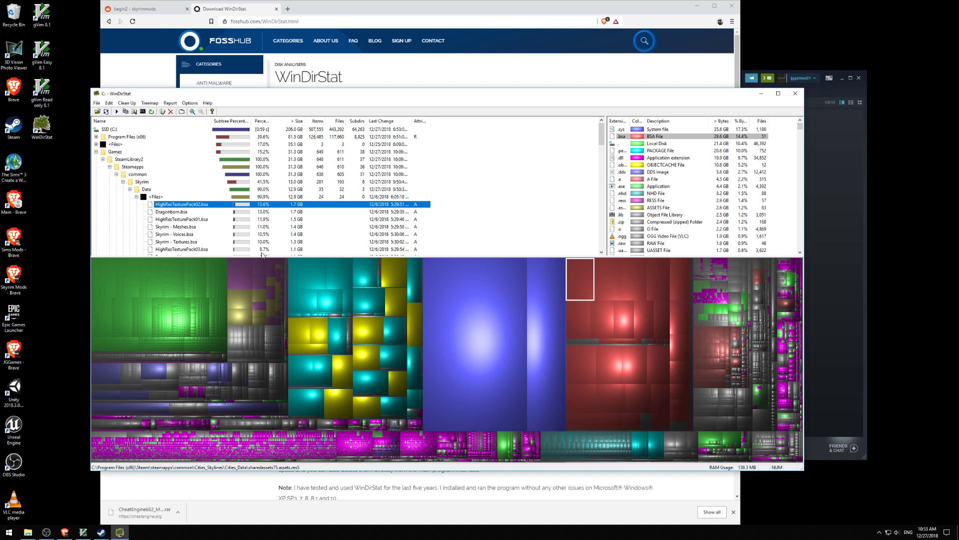
{"action": "left_click", "coordinate": [140, 181]}
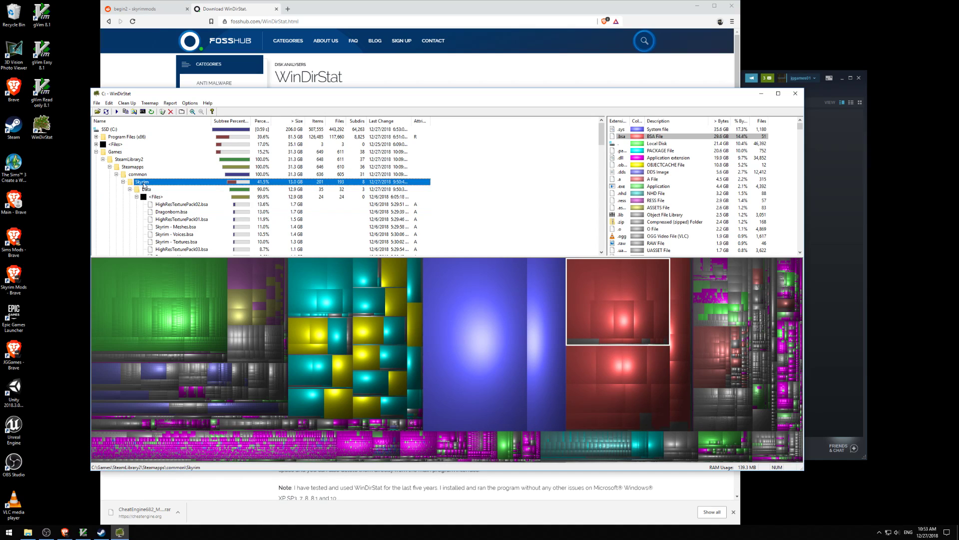
{"action": "left_click", "coordinate": [123, 182]}
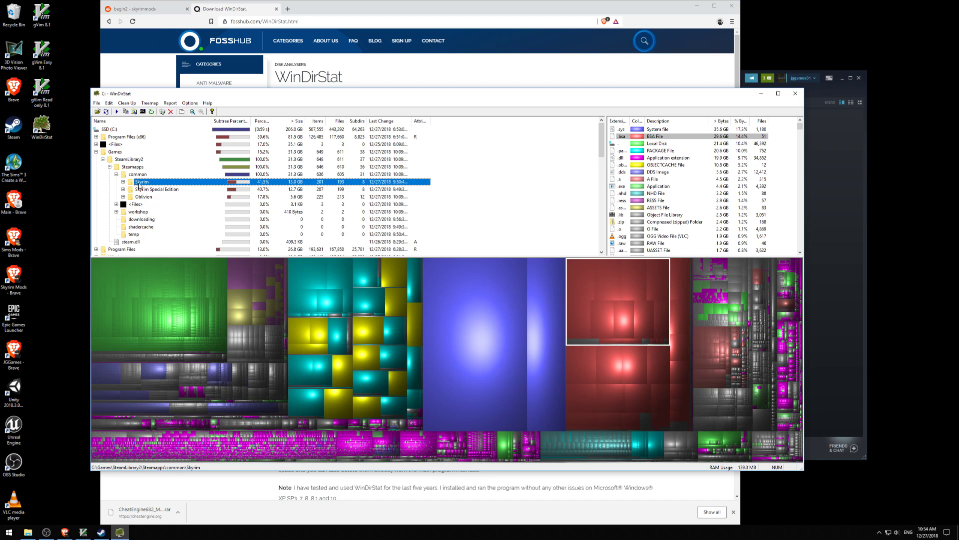
{"action": "left_click", "coordinate": [145, 190]}
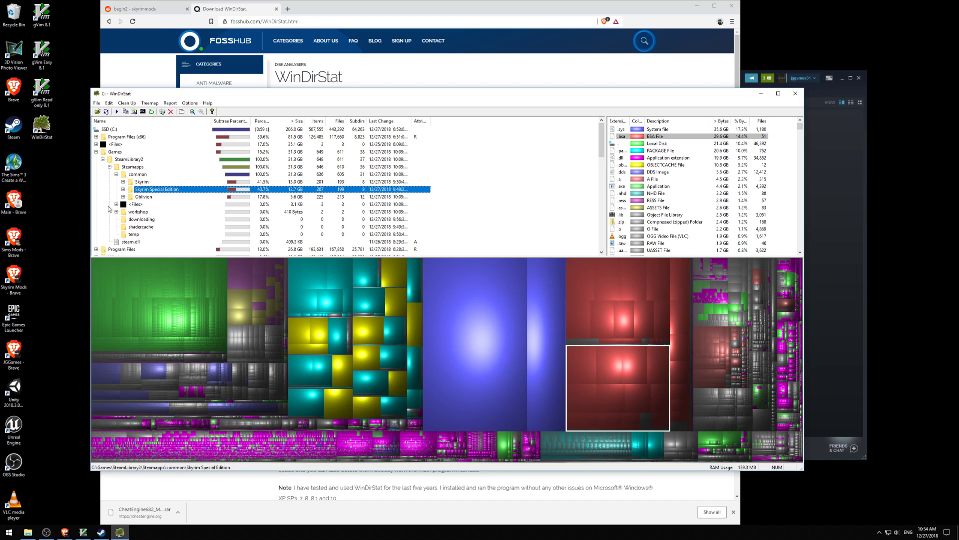
{"action": "left_click", "coordinate": [138, 197]}
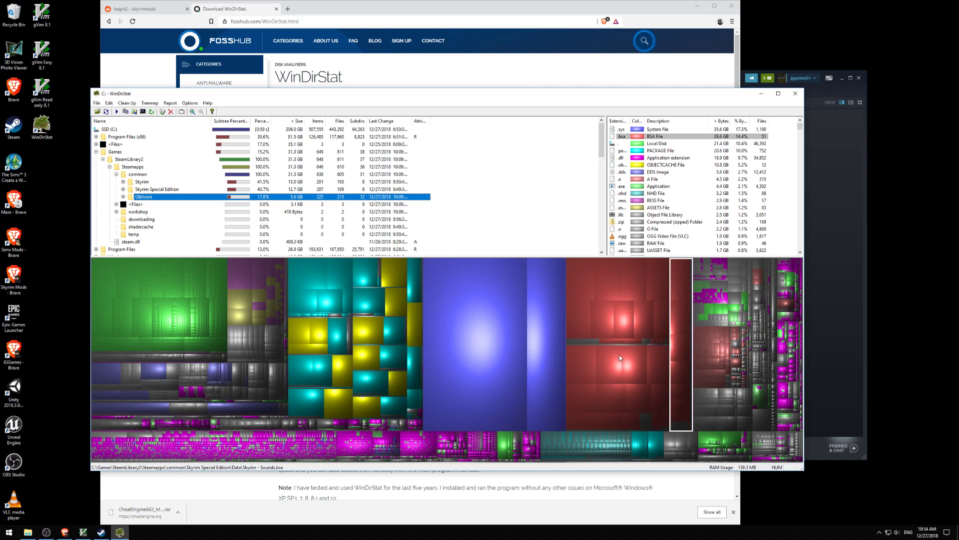
Identify the files behind the small blocks along the treemap's lower edge
{"action": "left_click", "coordinate": [598, 442]}
{"action": "left_click", "coordinate": [582, 442]}
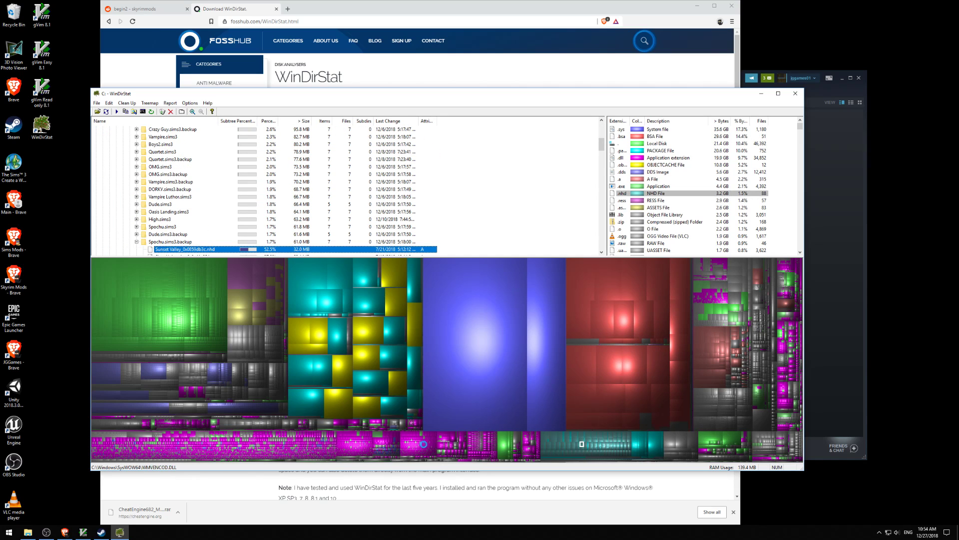
{"action": "left_click", "coordinate": [349, 444]}
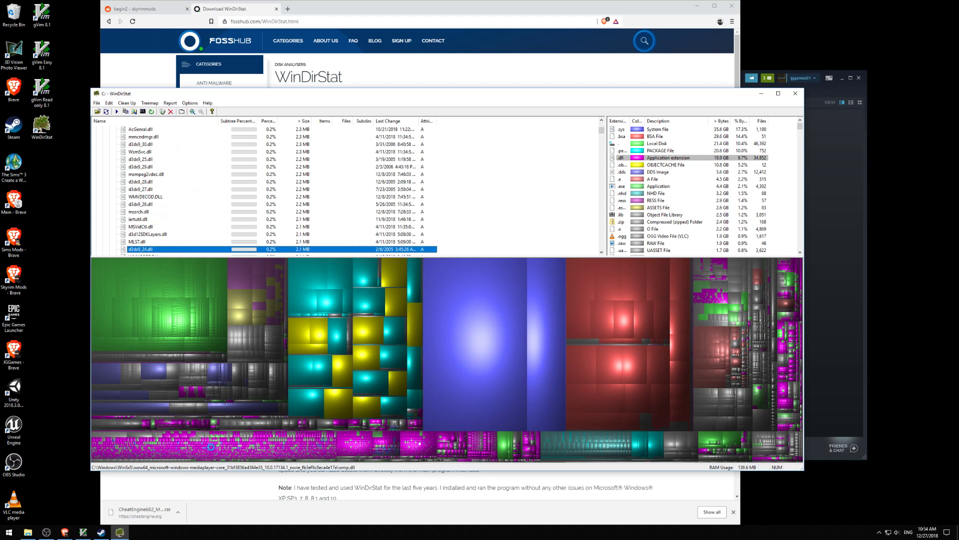
{"action": "left_click", "coordinate": [210, 444]}
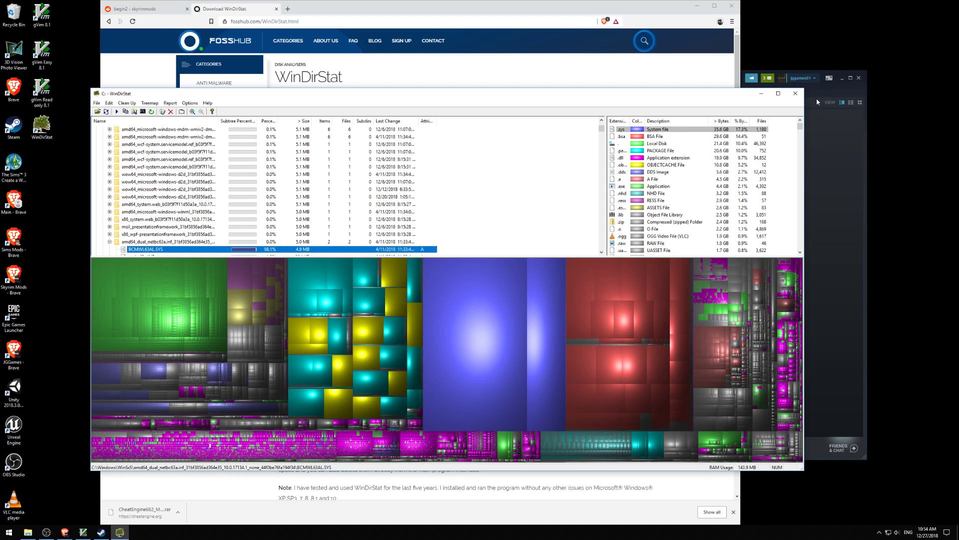
Close WinDirStat and create a folder named Games2 at the root of the SSD (C:) drive in File Explorer
{"action": "left_click", "coordinate": [796, 94]}
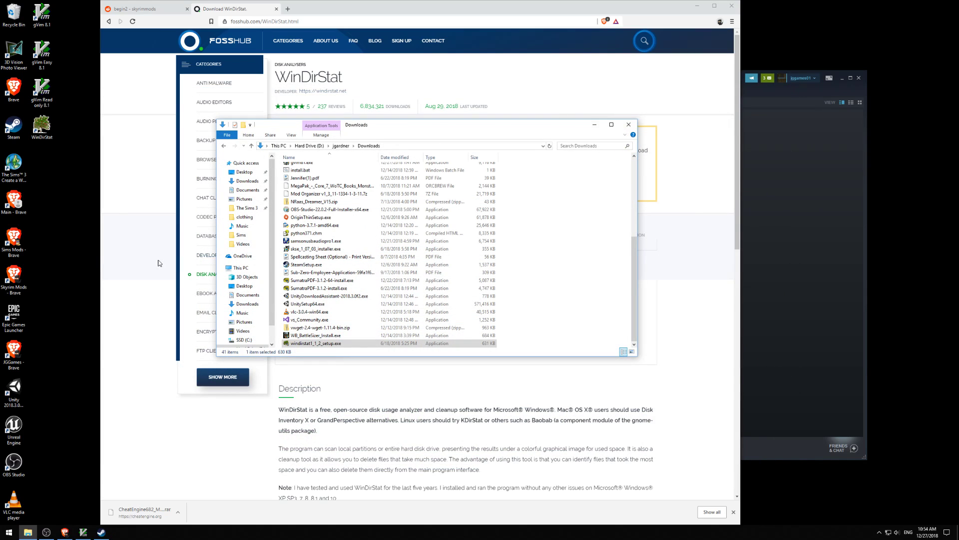
{"action": "scroll", "coordinate": [247, 220], "scroll_direction": "down", "scroll_amount": 2}
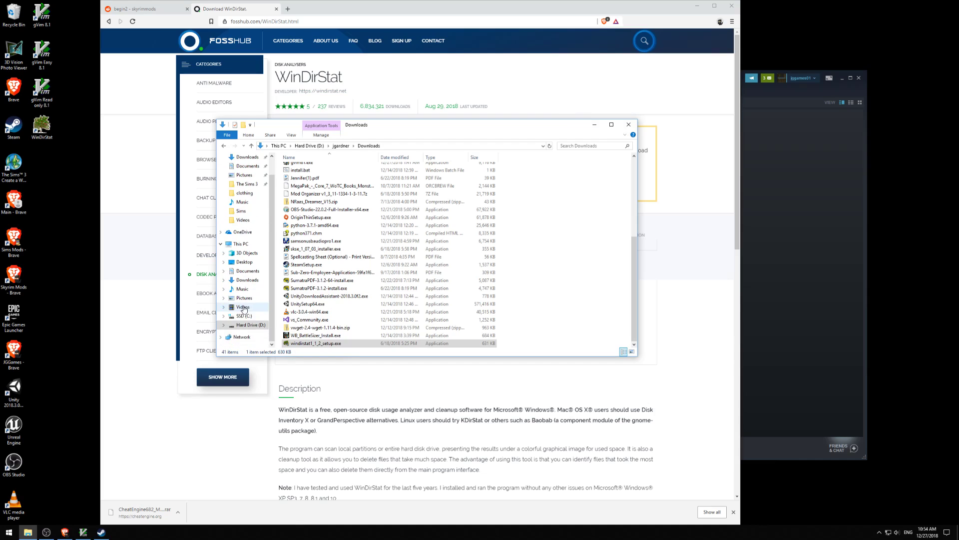
{"action": "left_click", "coordinate": [229, 316]}
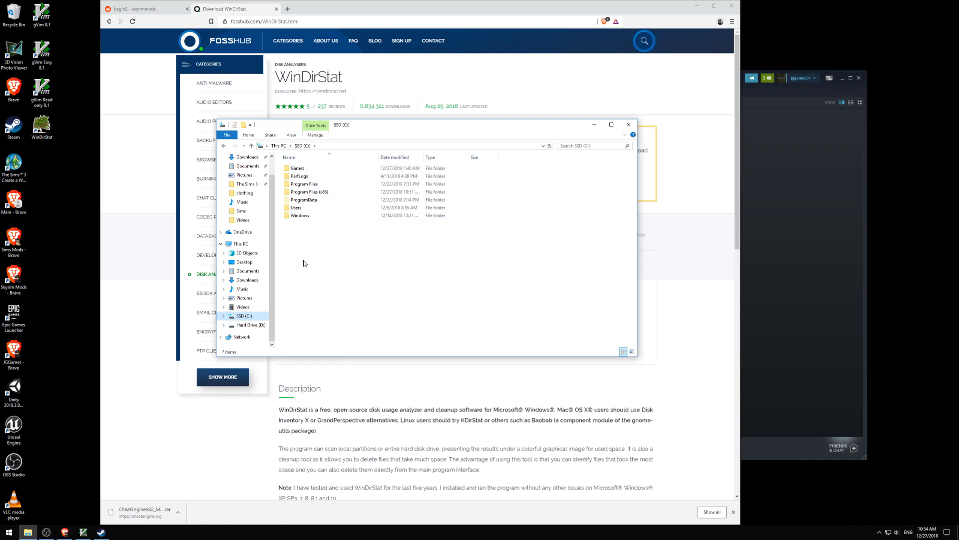
{"action": "right_click", "coordinate": [302, 248]}
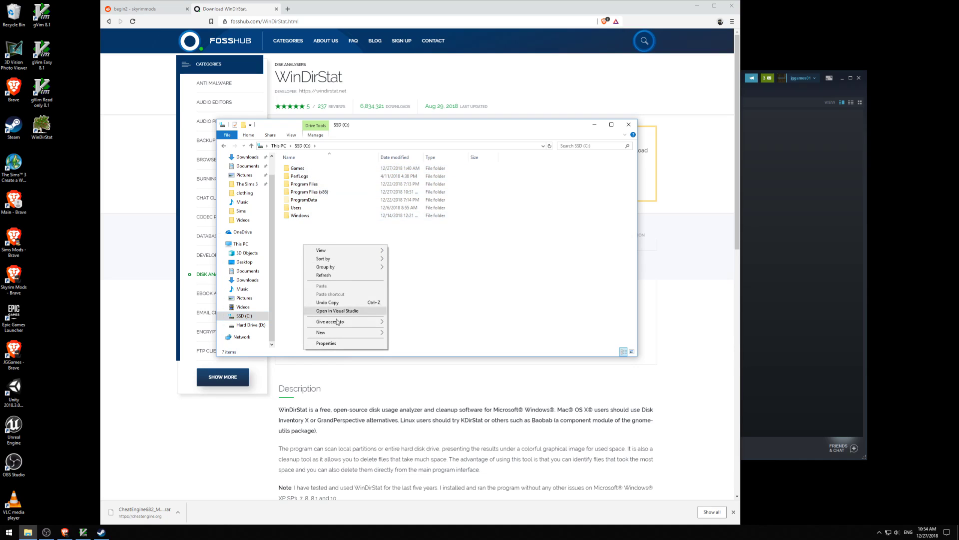
{"action": "mouse_move", "coordinate": [325, 332]}
{"action": "left_click", "coordinate": [406, 332]}
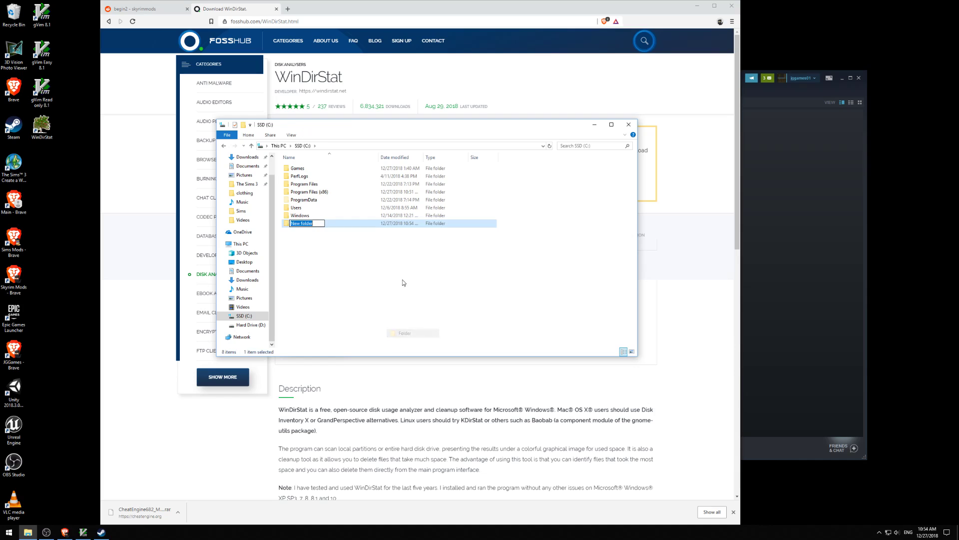
{"action": "type", "text": "Games2"}
{"action": "key", "text": "Return"}
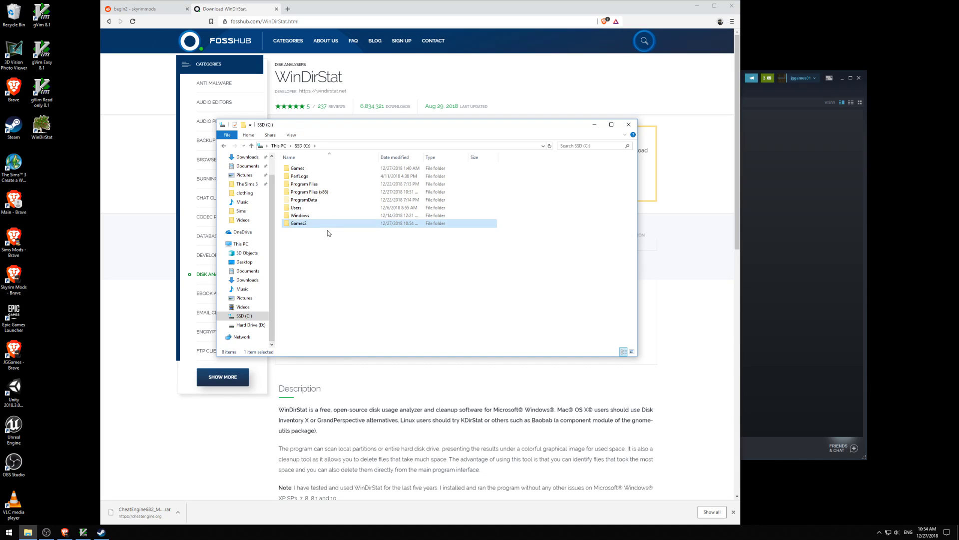
Check the contents of the Games2 folder and of the SteamLibrary2 folder inside C:\Games
{"action": "double_click", "coordinate": [298, 224]}
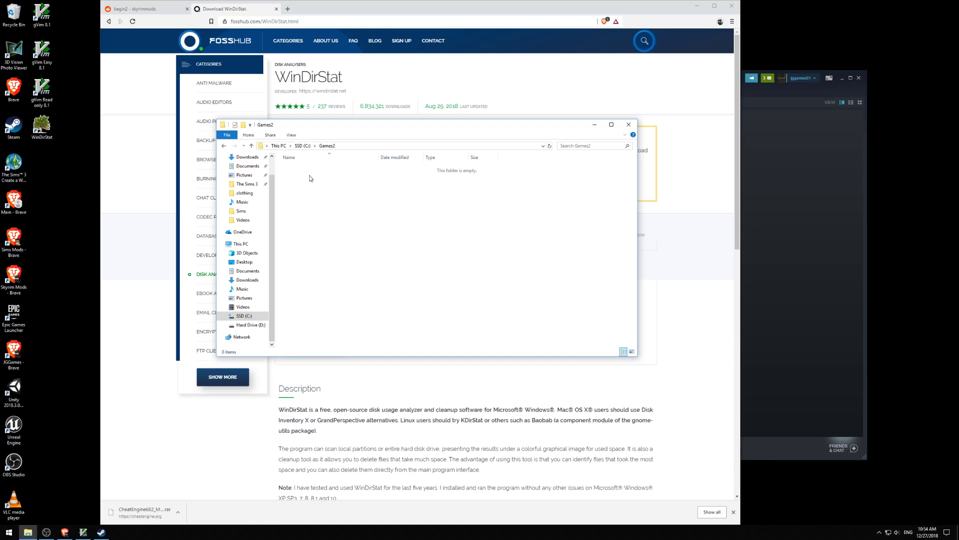
{"action": "left_click", "coordinate": [306, 146]}
{"action": "double_click", "coordinate": [304, 169]}
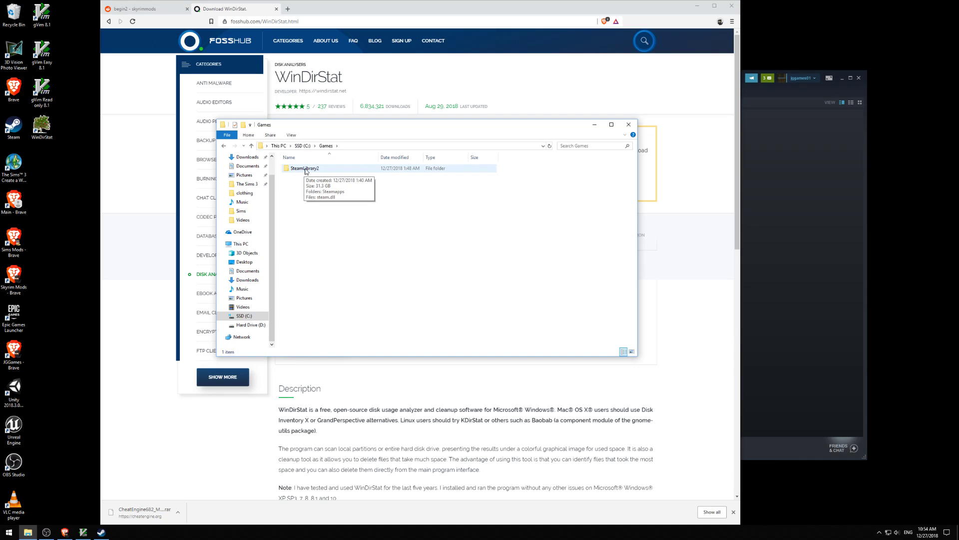
{"action": "double_click", "coordinate": [305, 168]}
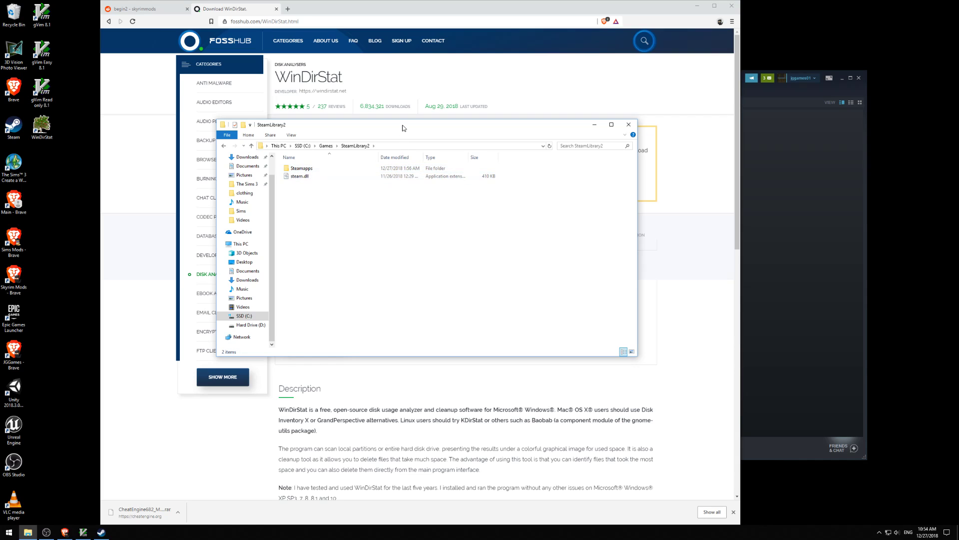
{"action": "left_click_drag", "start_coordinate": [403, 128], "coordinate": [504, 173]}
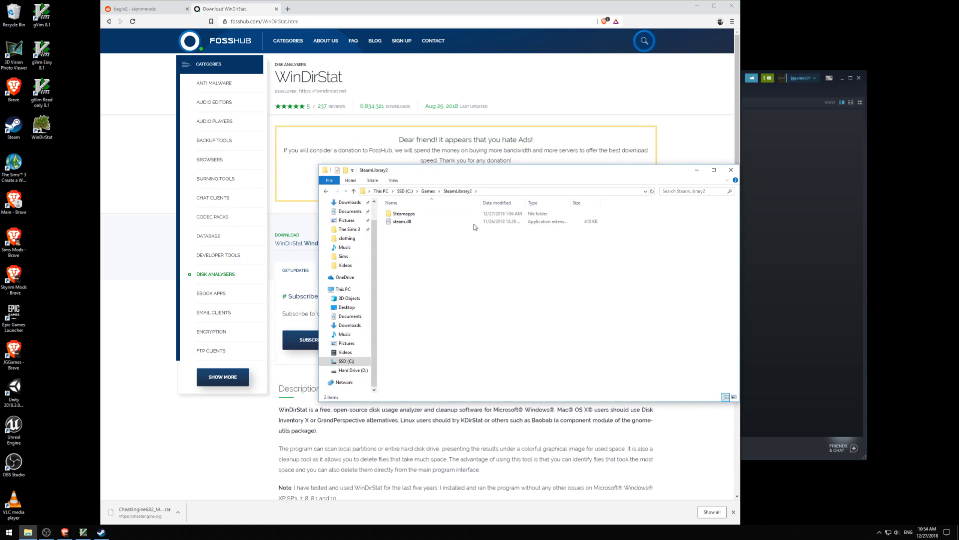
Close the WinDirStat download page and open the skyrimmods wiki guide on creating a second Steam library on the SSD
{"action": "left_click", "coordinate": [276, 8]}
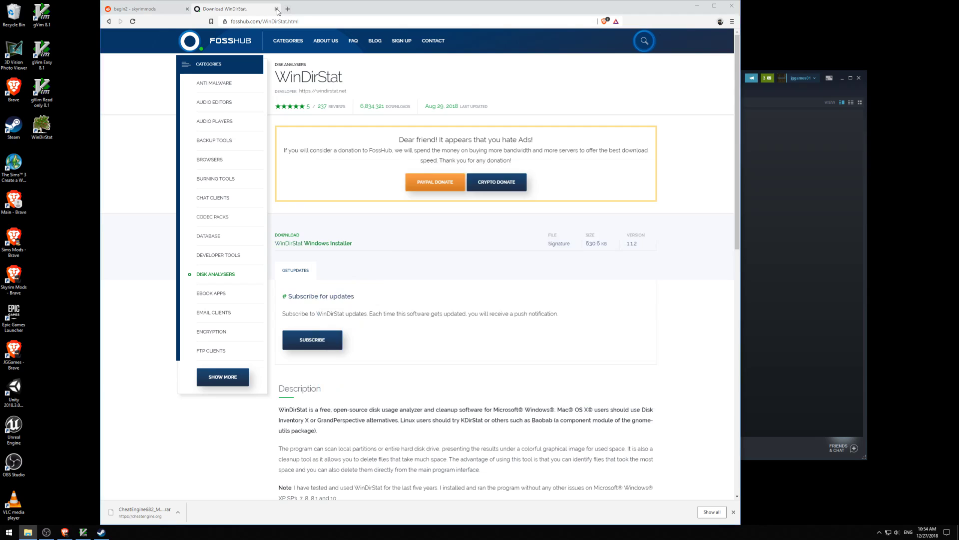
{"action": "scroll", "coordinate": [239, 277], "scroll_direction": "down", "scroll_amount": 3}
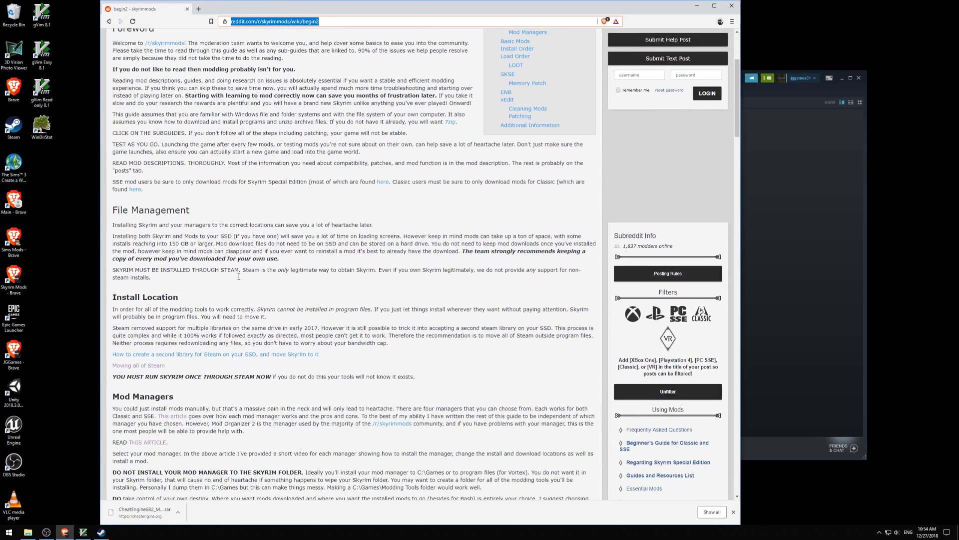
{"action": "left_click", "coordinate": [212, 357]}
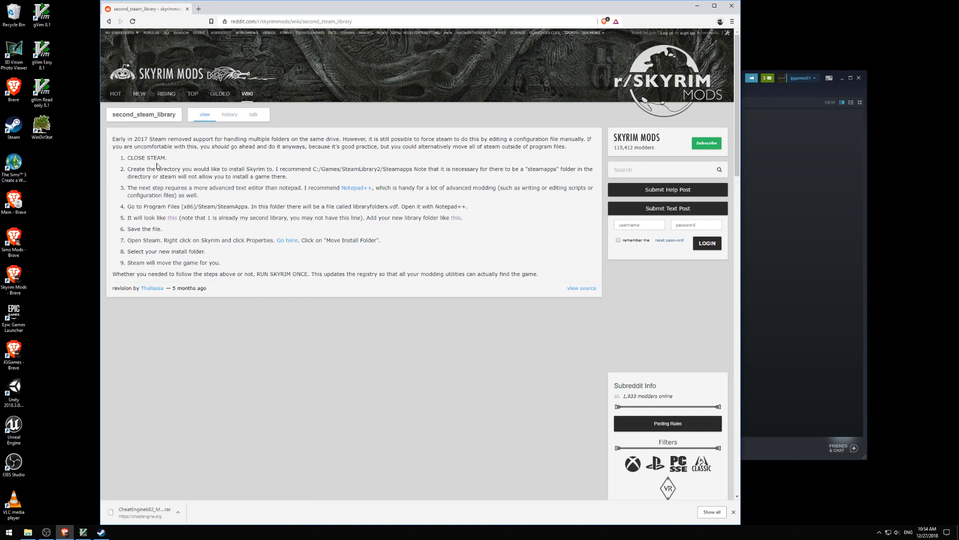
Close the Steam window, exit Steam completely, and check the background programs for it
{"action": "left_click", "coordinate": [815, 414]}
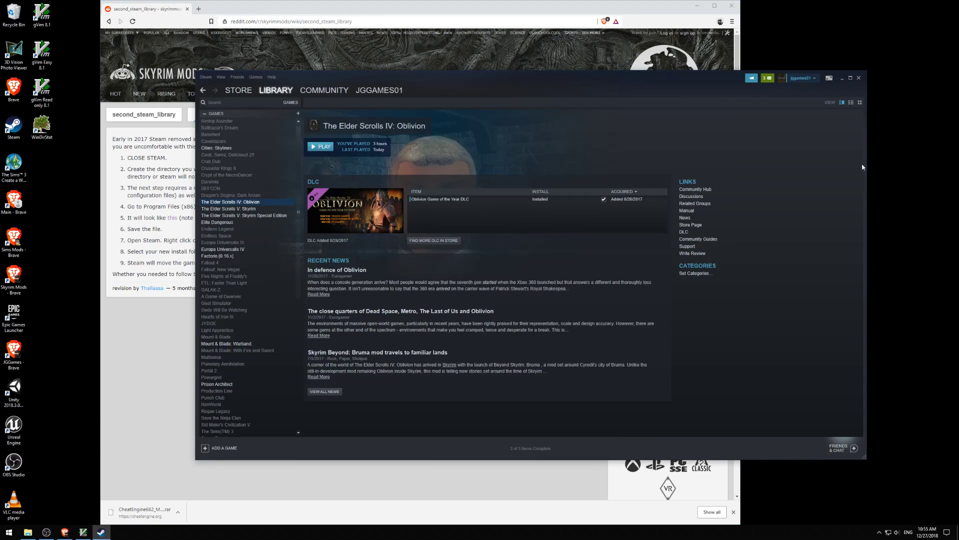
{"action": "left_click", "coordinate": [859, 79]}
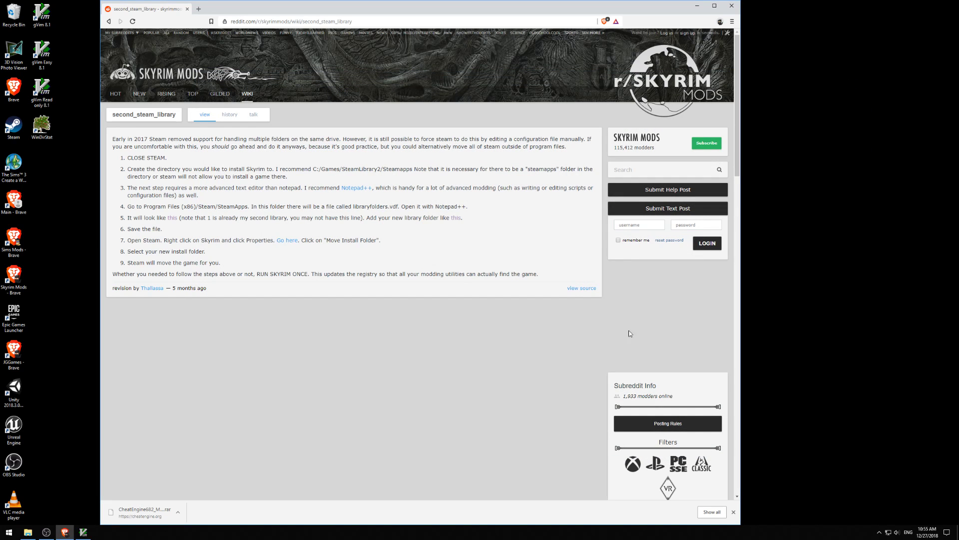
{"action": "left_click", "coordinate": [880, 532]}
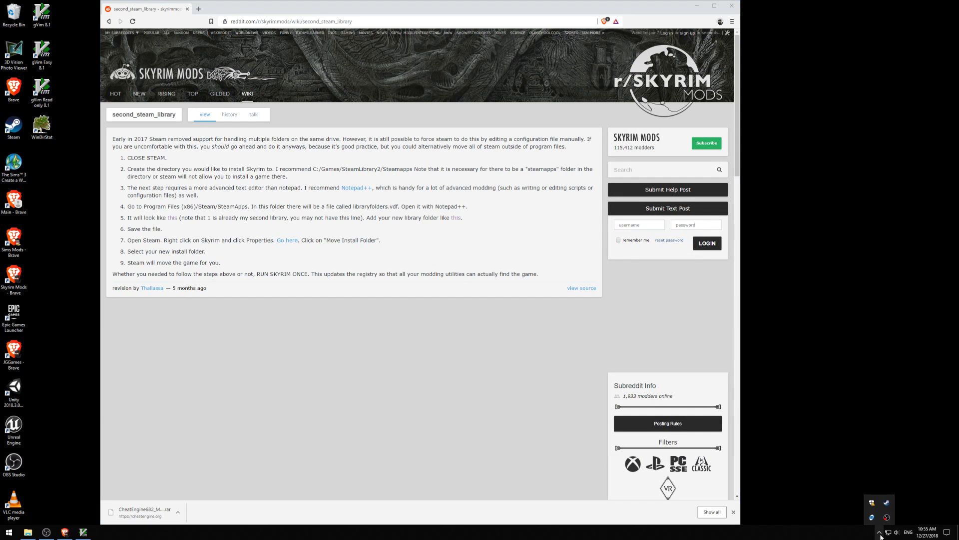
{"action": "right_click", "coordinate": [887, 503]}
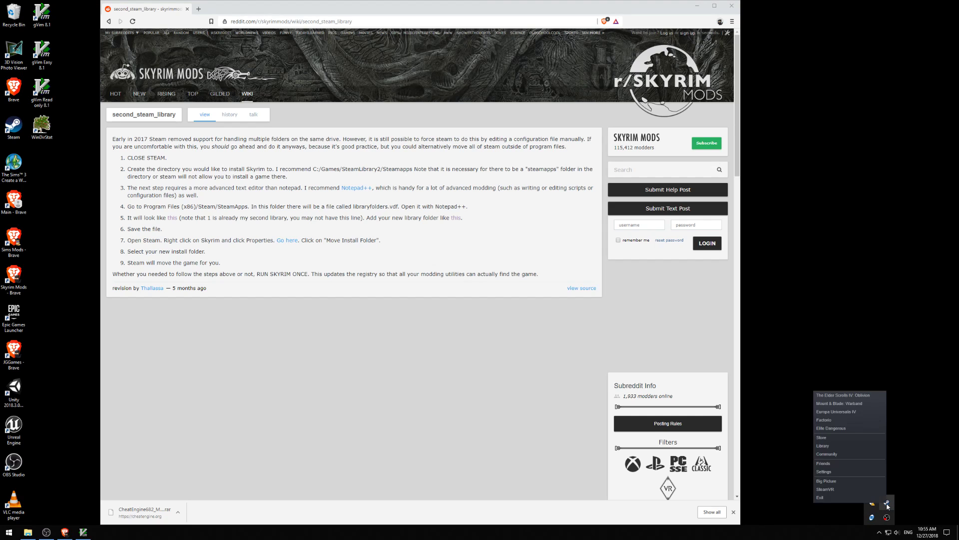
{"action": "left_click", "coordinate": [841, 497]}
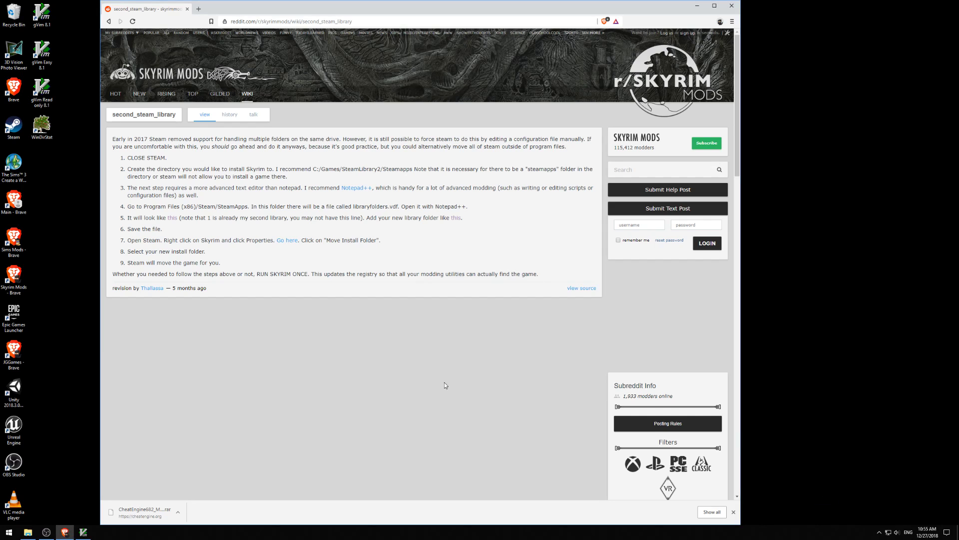
{"action": "left_click", "coordinate": [880, 532]}
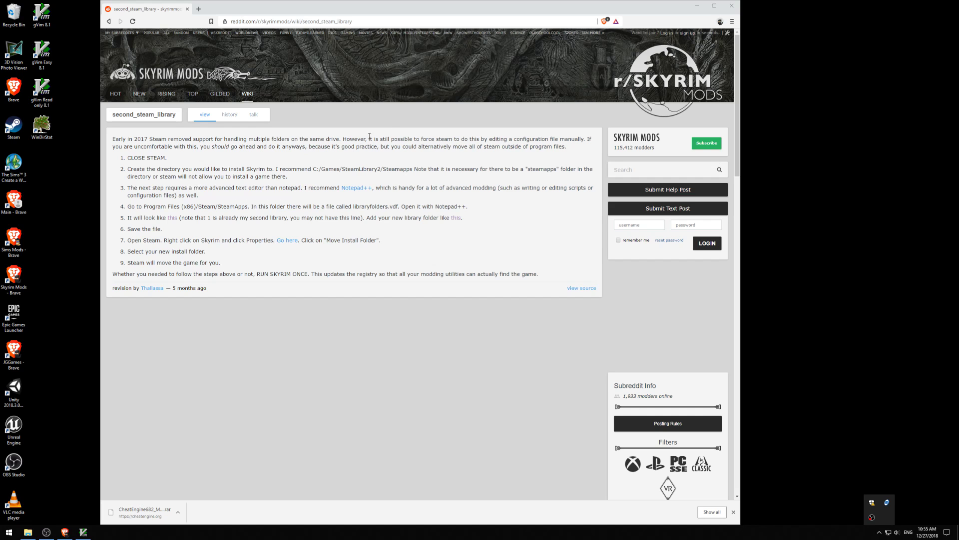
Search the web for "vim windows" in a new browser tab, view the Vim download page and close it
{"action": "left_click_drag", "start_coordinate": [441, 11], "coordinate": [659, 21]}
{"action": "key", "text": "ctrl+t"}
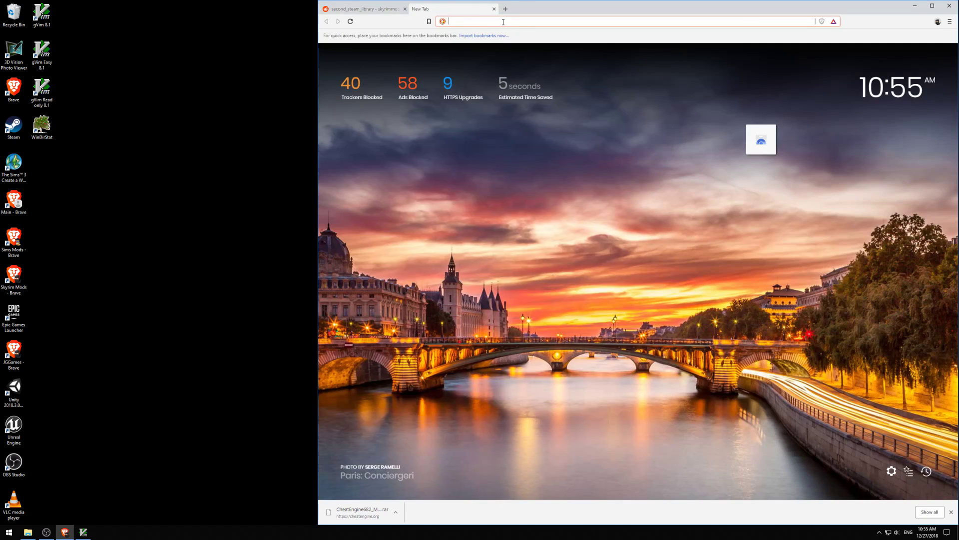
{"action": "type", "text": "vim windows"}
{"action": "key", "text": "Return"}
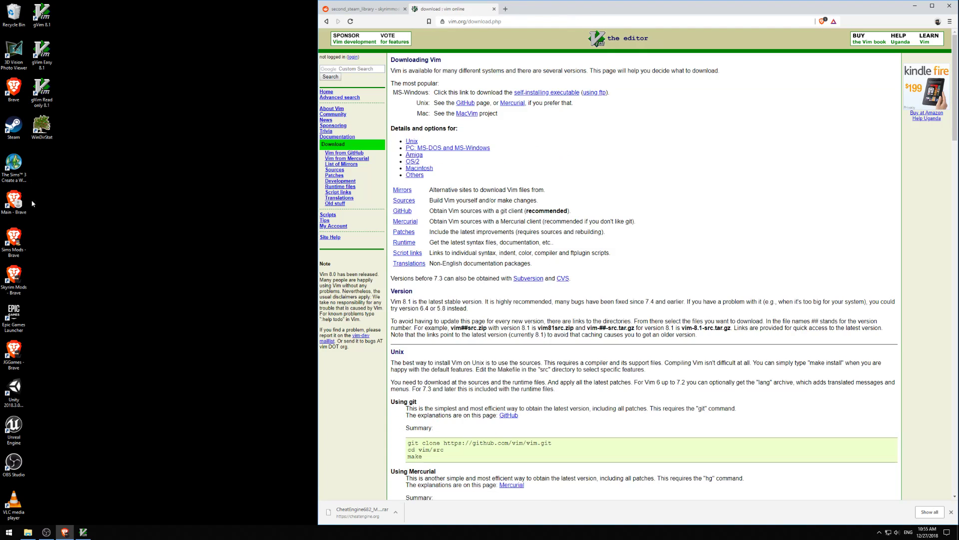
{"action": "left_click", "coordinate": [494, 8]}
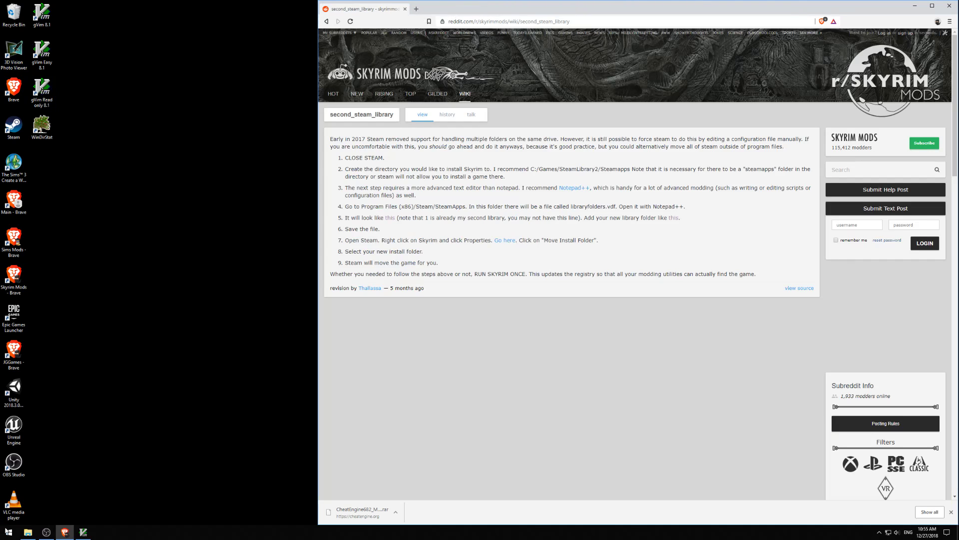
Browse to the steamapps folder in C:\Program Files (x86)\Steam in File Explorer
{"action": "left_click", "coordinate": [28, 531]}
{"action": "left_click_drag", "start_coordinate": [470, 176], "coordinate": [446, 272]}
{"action": "left_click", "coordinate": [313, 412]}
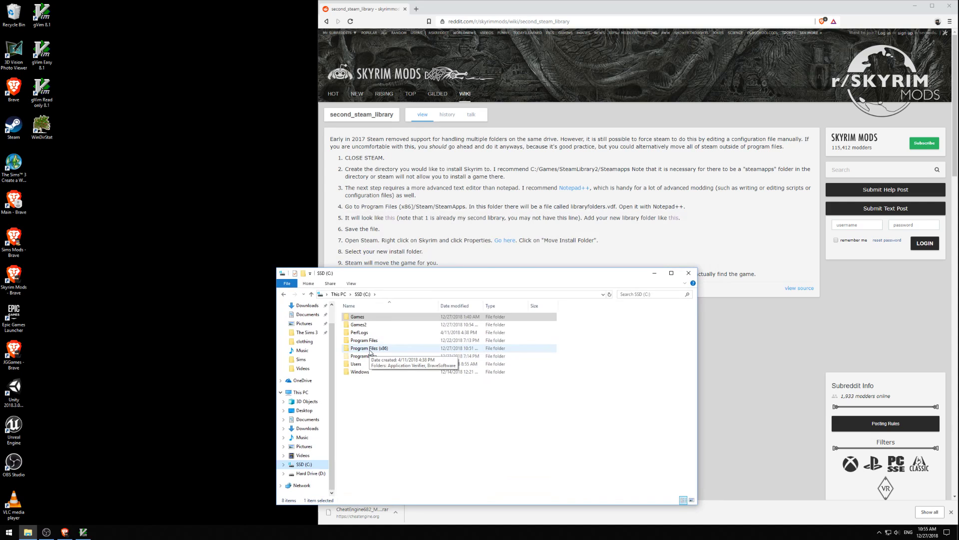
{"action": "double_click", "coordinate": [370, 350]}
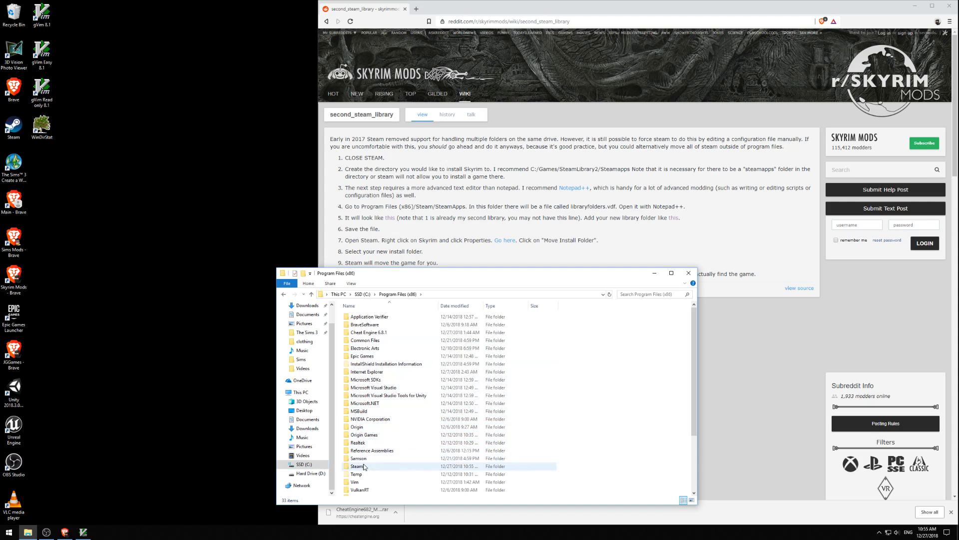
{"action": "double_click", "coordinate": [379, 466]}
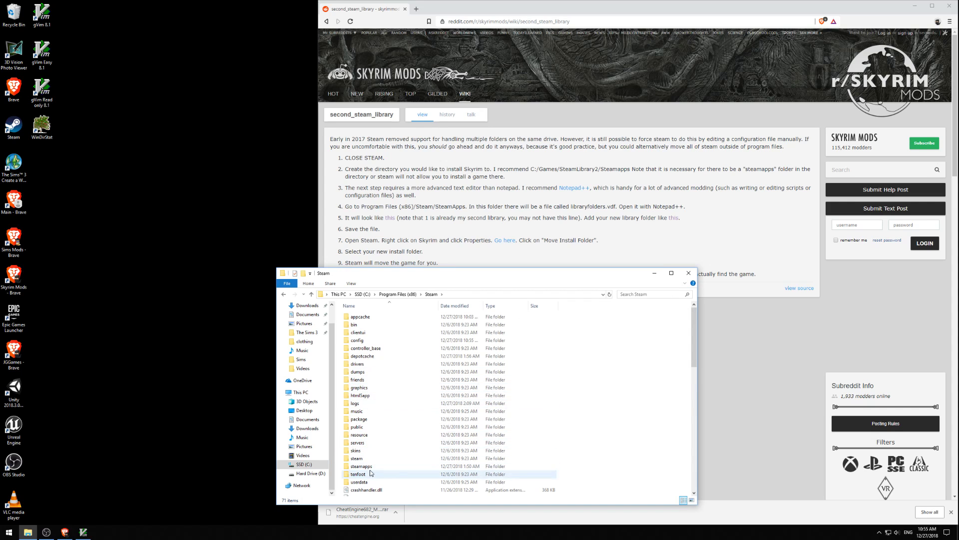
{"action": "double_click", "coordinate": [361, 465]}
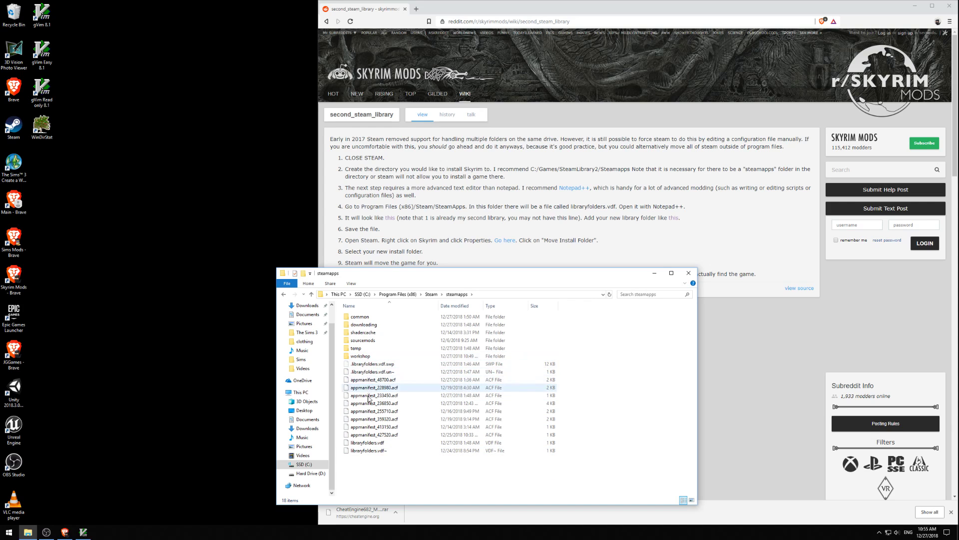
Open libraryfolders.vdf in Vim, delete its leftover swap file, and arrange the editor and folder windows beside the guide
{"action": "right_click", "coordinate": [367, 443]}
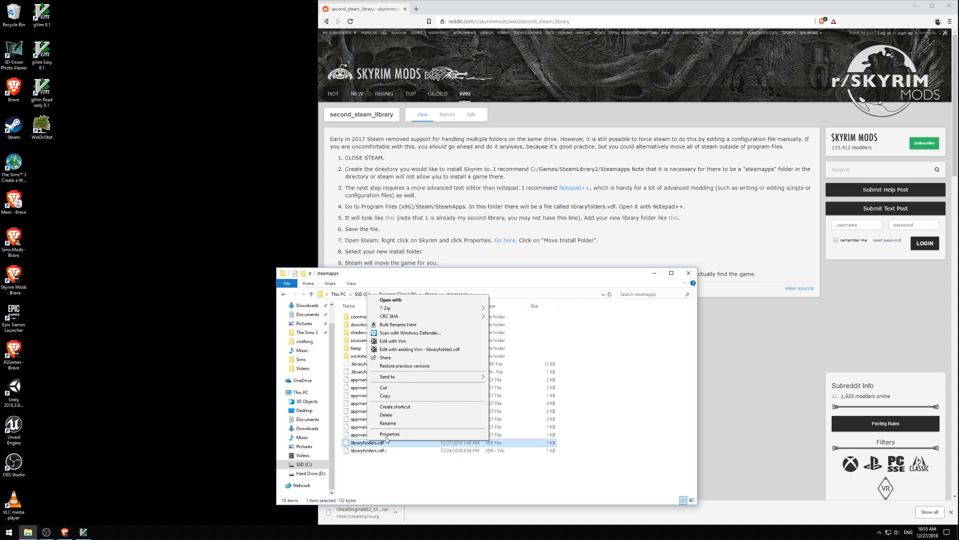
{"action": "left_click", "coordinate": [392, 340]}
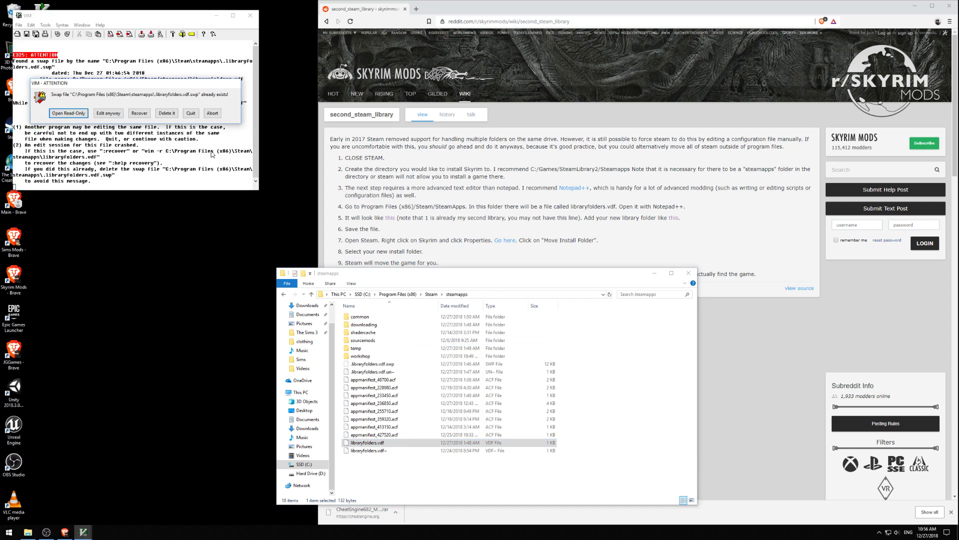
{"action": "left_click", "coordinate": [167, 113]}
{"action": "left_click_drag", "start_coordinate": [183, 17], "coordinate": [643, 159]}
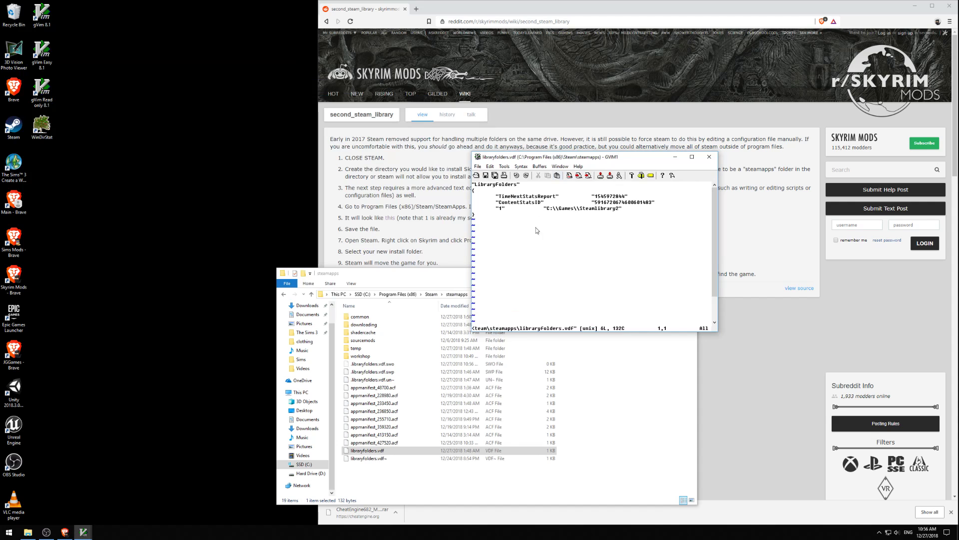
{"action": "left_click_drag", "start_coordinate": [519, 157], "coordinate": [679, 169]}
{"action": "left_click_drag", "start_coordinate": [502, 274], "coordinate": [381, 321]}
{"action": "left_click_drag", "start_coordinate": [715, 169], "coordinate": [138, 140]}
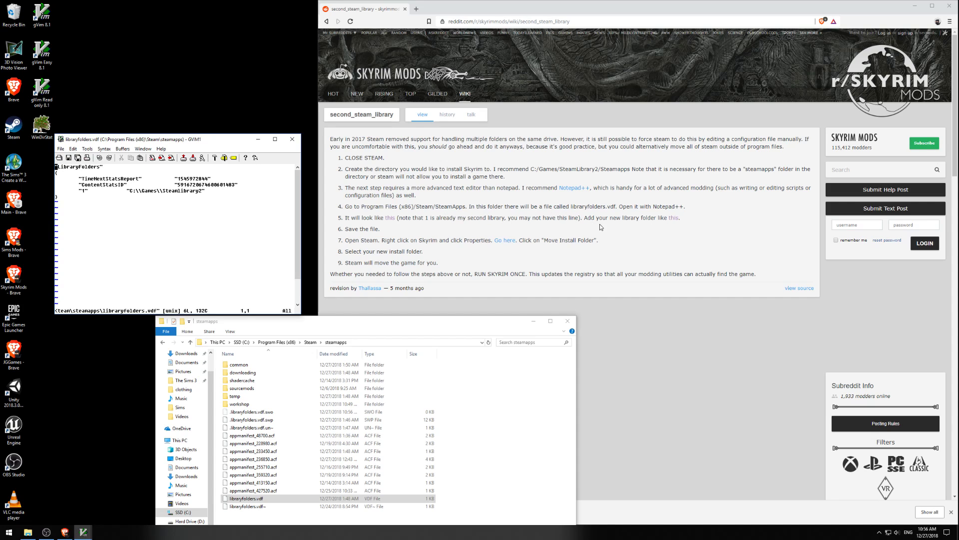
Open both example images from step 5 of the guide and compare them with the library entries in libraryfolders.vdf
{"action": "middle_click", "coordinate": [674, 218]}
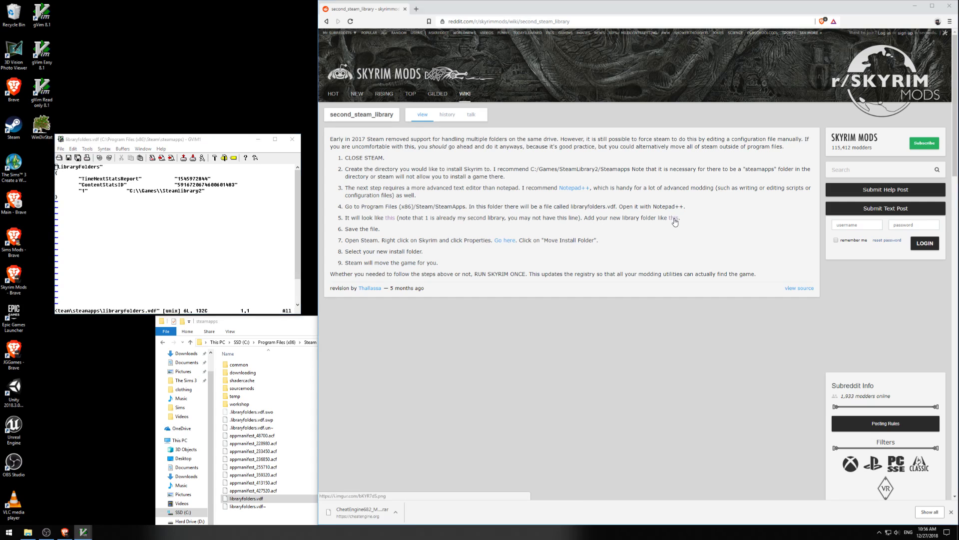
{"action": "middle_click", "coordinate": [390, 218]}
{"action": "left_click", "coordinate": [522, 9]}
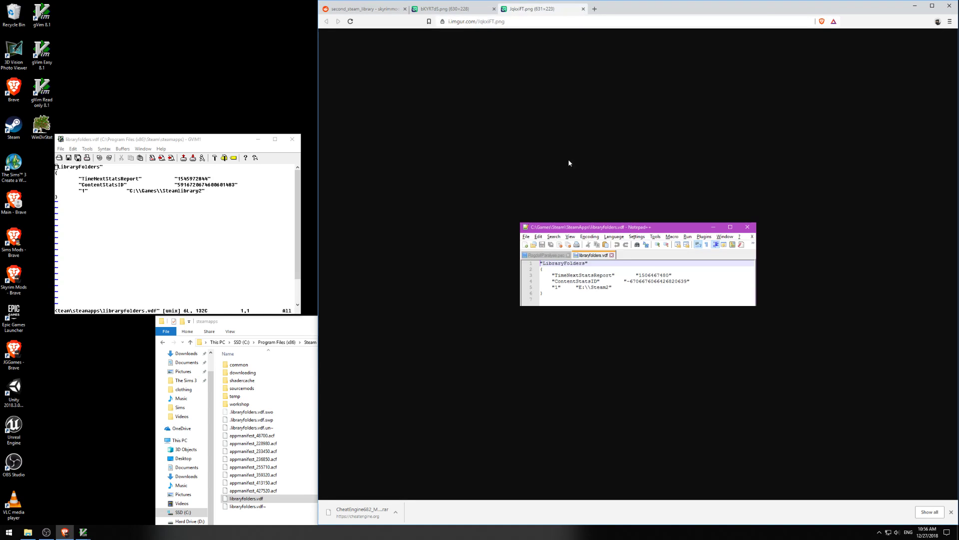
{"action": "left_click_drag", "start_coordinate": [189, 140], "coordinate": [396, 180]}
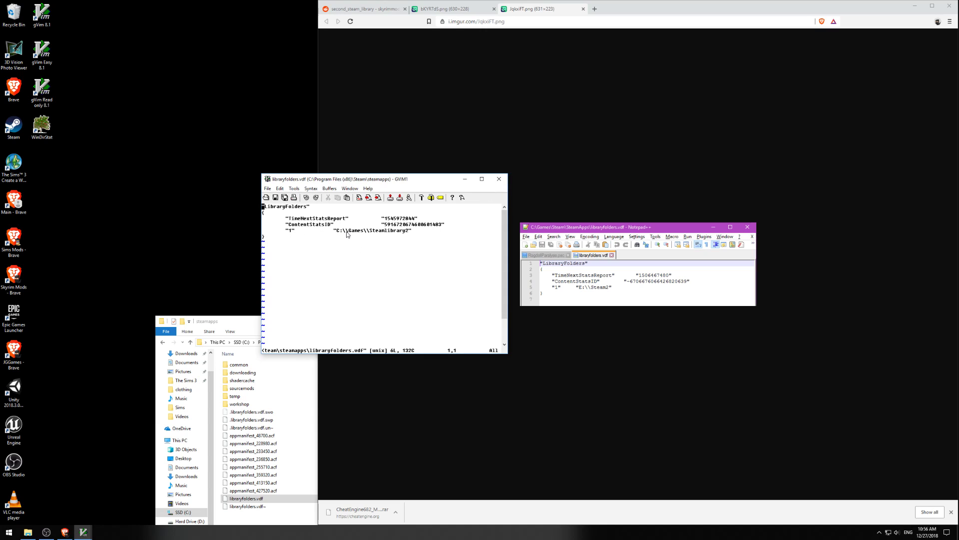
{"action": "left_click", "coordinate": [456, 10]}
{"action": "left_click", "coordinate": [456, 10]}
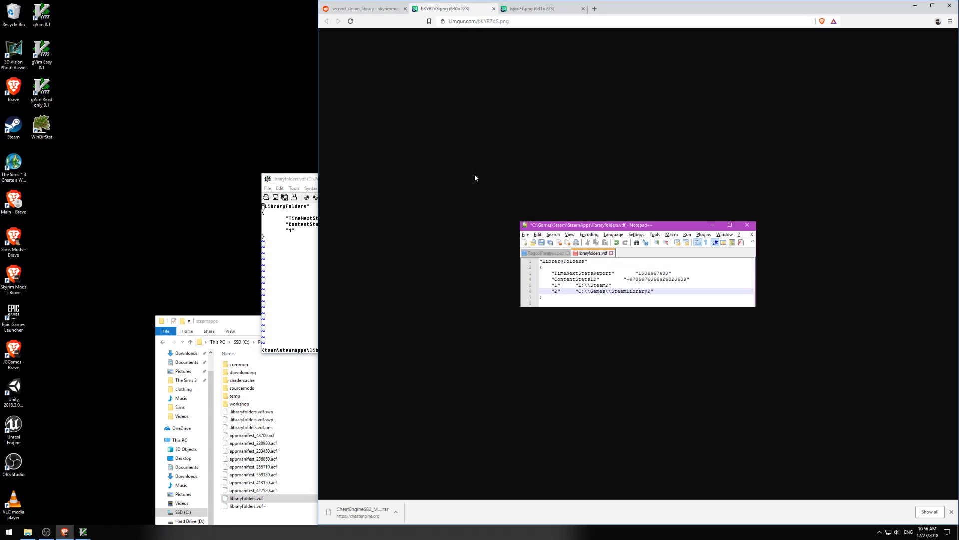
{"action": "left_click", "coordinate": [299, 185]}
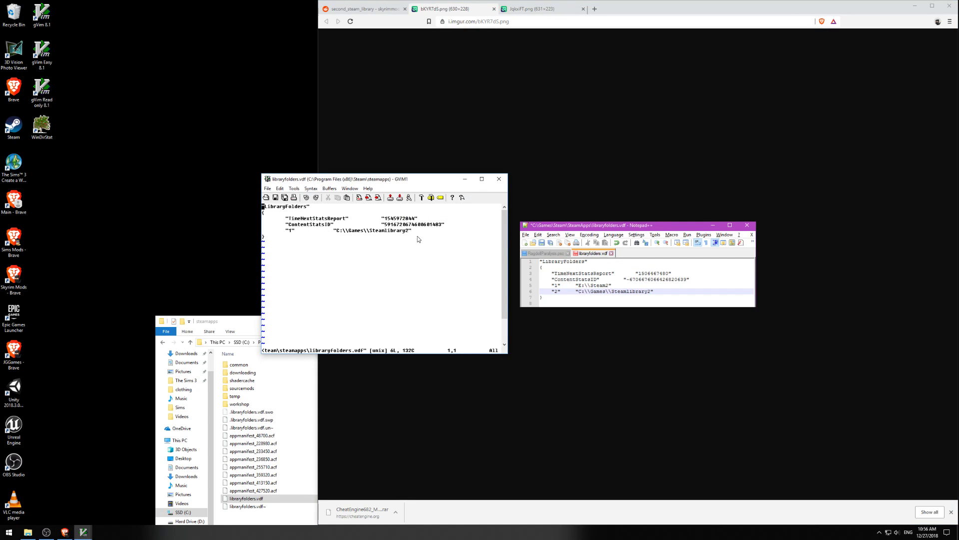
Check the library entry in libraryfolders.vdf and close both Vim windows, loading the changed file from disk in the second one
{"action": "left_click", "coordinate": [313, 233]}
{"action": "mouse_move", "coordinate": [312, 235]}
{"action": "left_mouse_down"}
{"action": "mouse_move", "coordinate": [302, 232]}
{"action": "mouse_move", "coordinate": [334, 235]}
{"action": "mouse_move", "coordinate": [306, 236]}
{"action": "left_mouse_up"}
{"action": "left_click", "coordinate": [302, 233]}
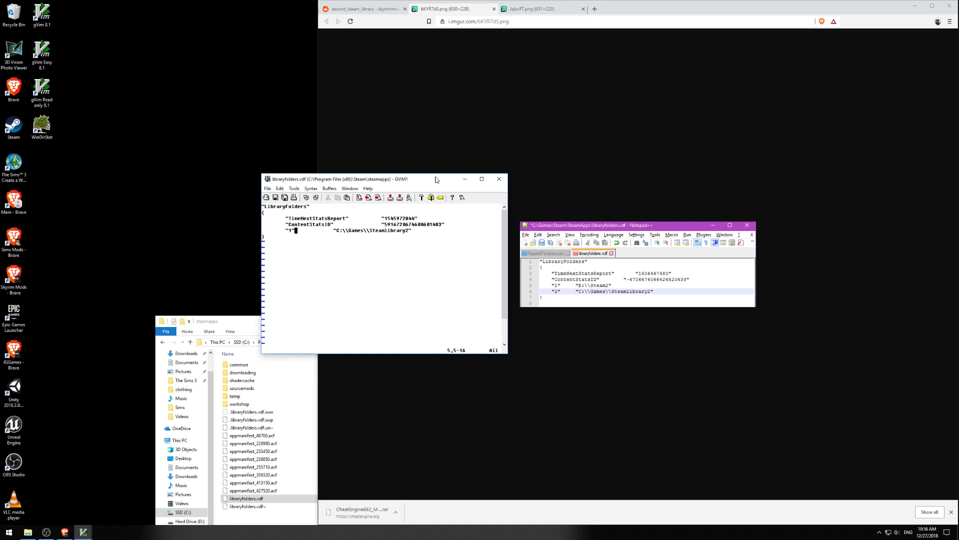
{"action": "left_click_drag", "start_coordinate": [436, 177], "coordinate": [396, 173]}
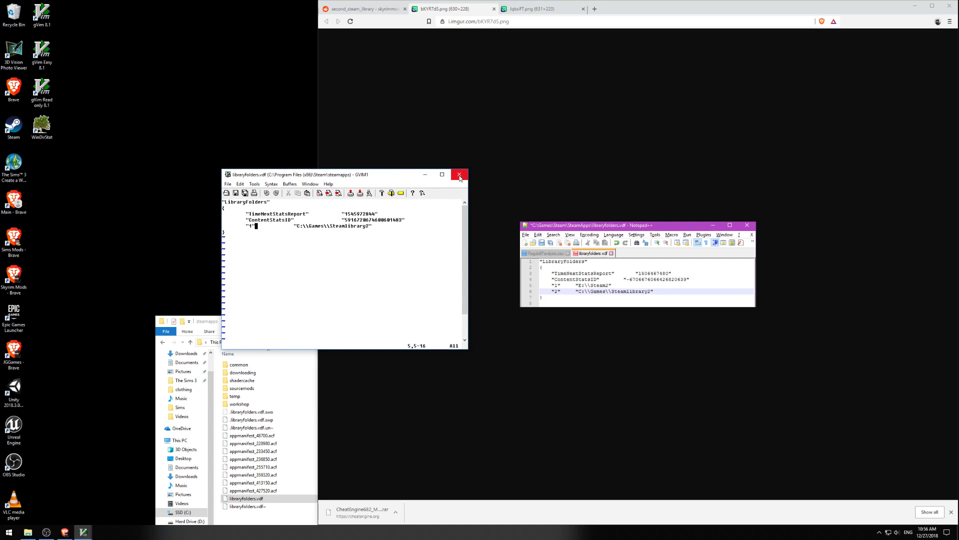
{"action": "left_click", "coordinate": [459, 174]}
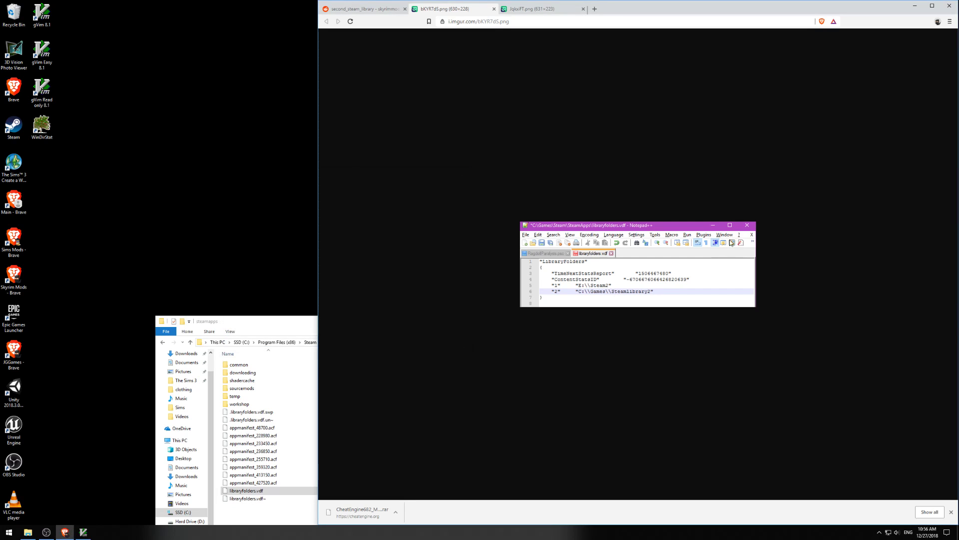
{"action": "left_click", "coordinate": [83, 531]}
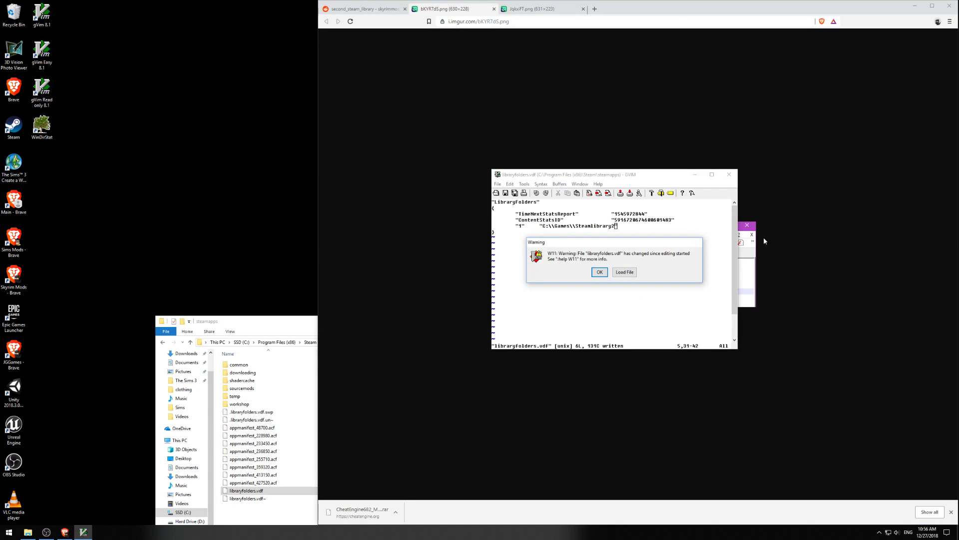
{"action": "left_click", "coordinate": [624, 272]}
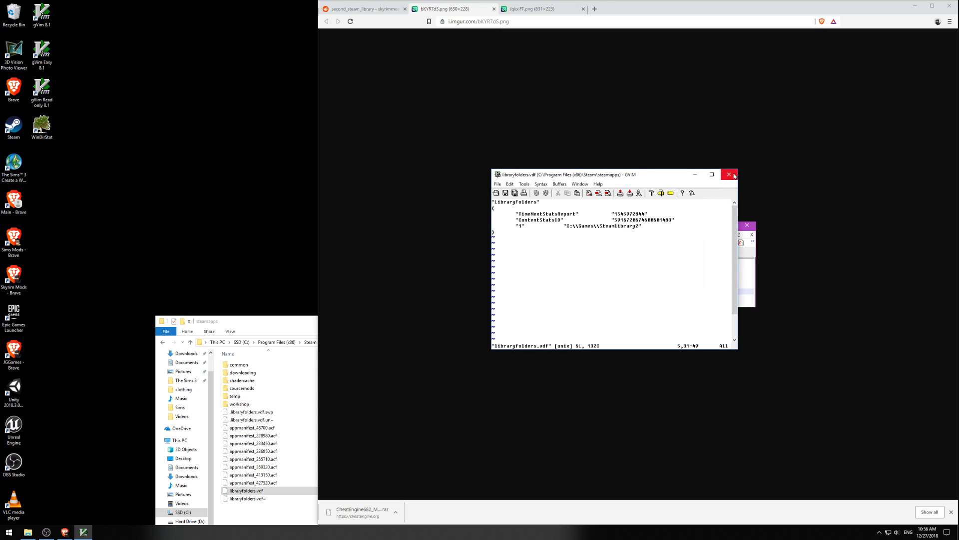
{"action": "left_click", "coordinate": [734, 176]}
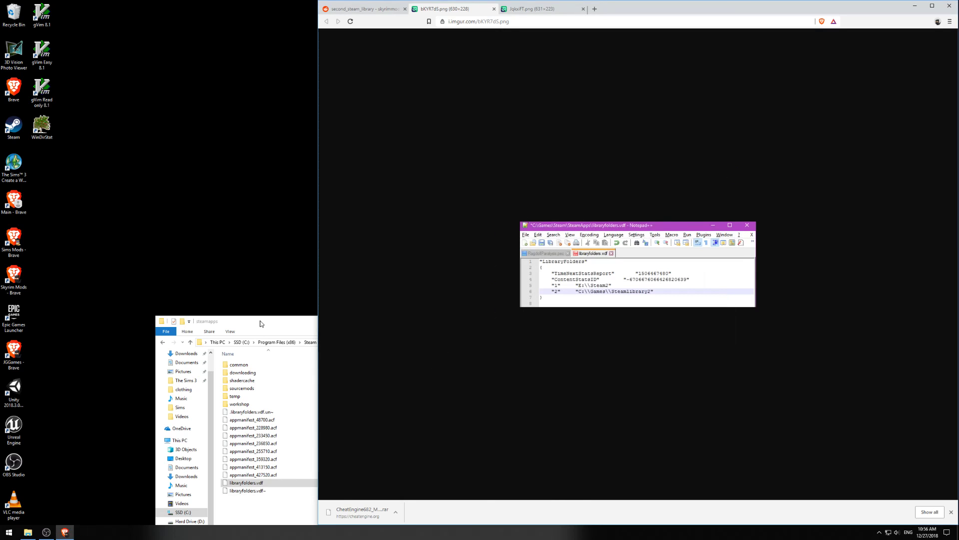
Move the steamapps folder window clear of the browser and close both example images to return to the second Steam library guide
{"action": "left_click", "coordinate": [270, 324]}
{"action": "left_click_drag", "start_coordinate": [279, 325], "coordinate": [227, 129]}
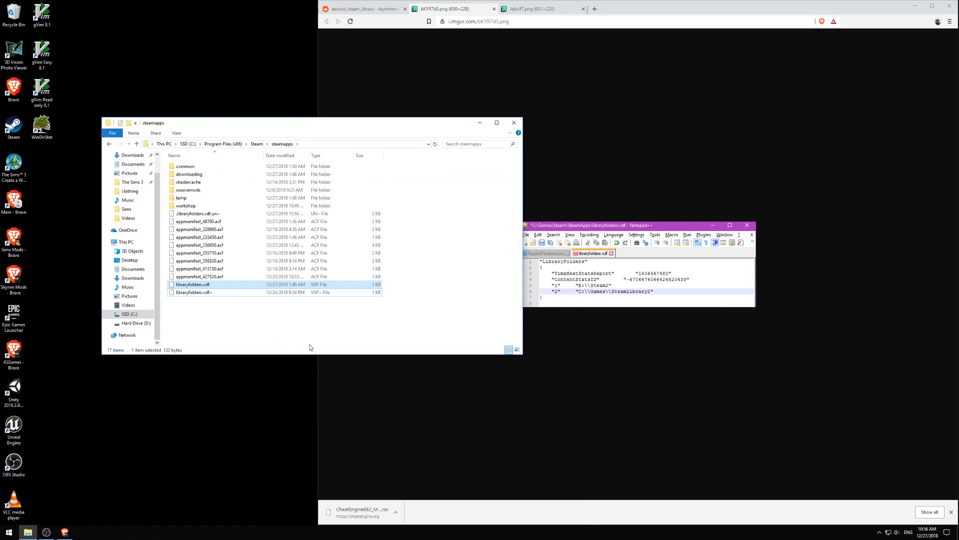
{"action": "left_click", "coordinate": [492, 8]}
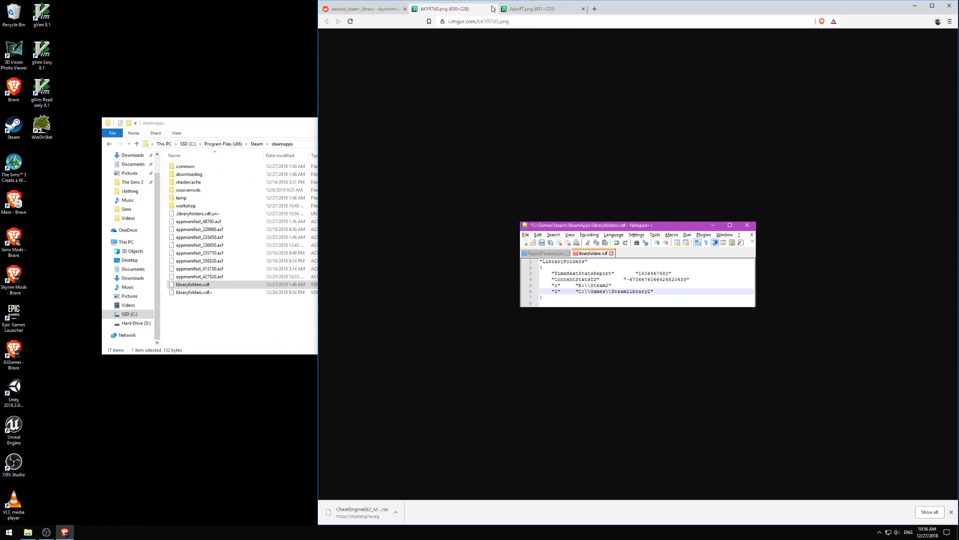
{"action": "left_click", "coordinate": [493, 9]}
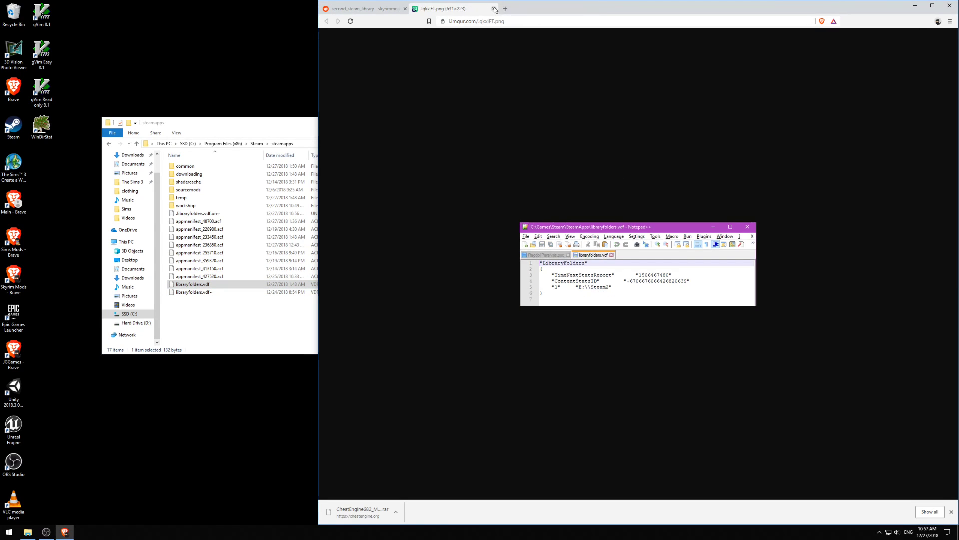
{"action": "left_click", "coordinate": [494, 9]}
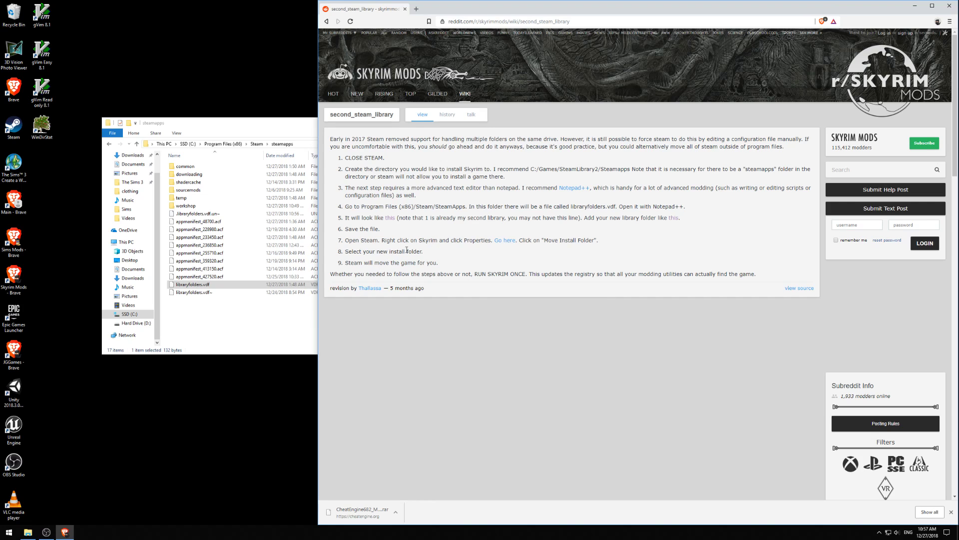
Launch Steam, move the steamapps folder window aside, and open the Steam game library
{"action": "left_click", "coordinate": [273, 319]}
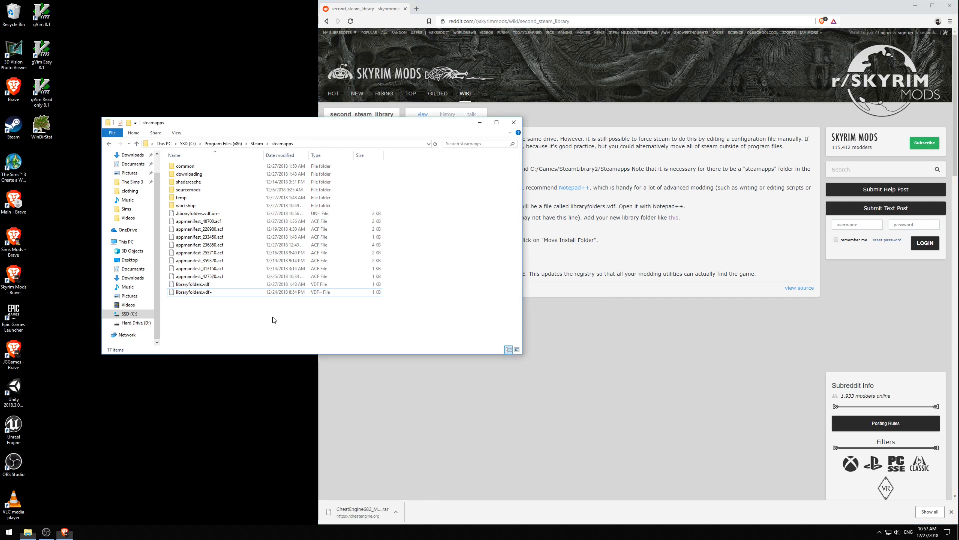
{"action": "left_click", "coordinate": [8, 532]}
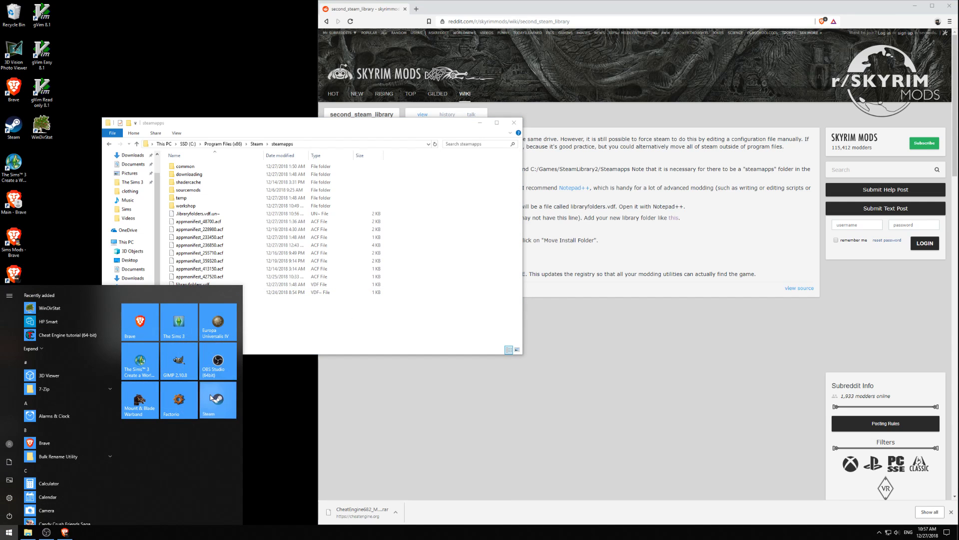
{"action": "left_click", "coordinate": [214, 398]}
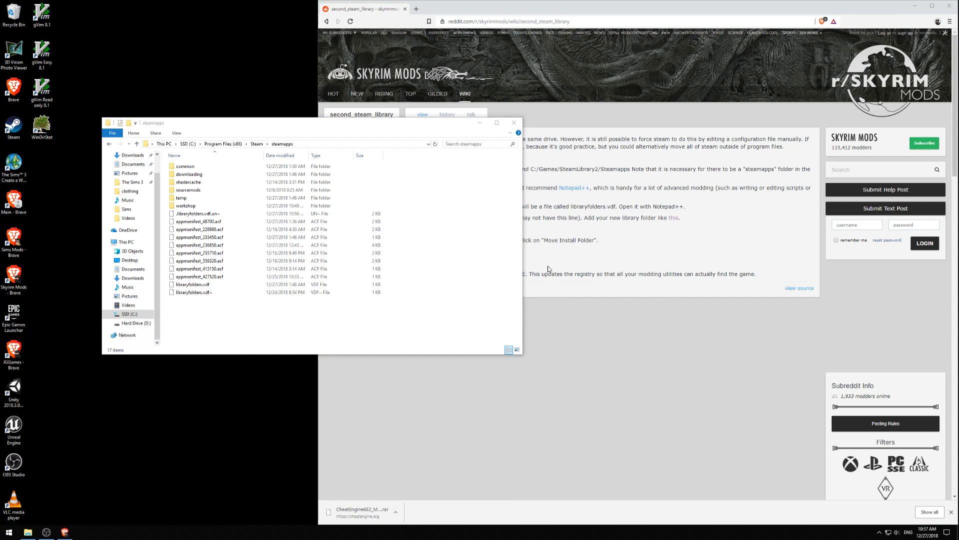
{"action": "left_click_drag", "start_coordinate": [375, 128], "coordinate": [761, 131]}
{"action": "mouse_move", "coordinate": [691, 127]}
{"action": "left_mouse_down"}
{"action": "mouse_move", "coordinate": [499, 91]}
{"action": "mouse_move", "coordinate": [697, 159]}
{"action": "mouse_move", "coordinate": [638, 247]}
{"action": "mouse_move", "coordinate": [669, 240]}
{"action": "left_mouse_up"}
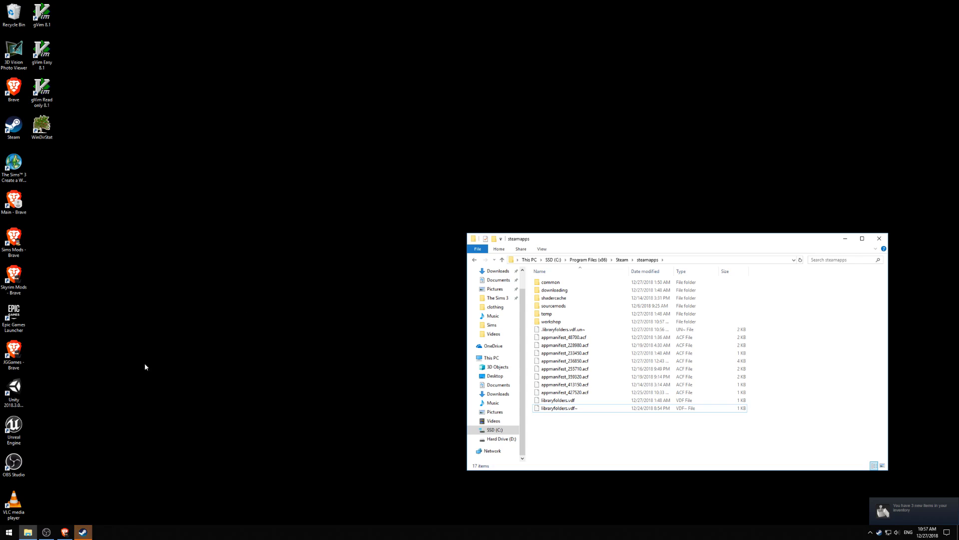
{"action": "left_click", "coordinate": [90, 534]}
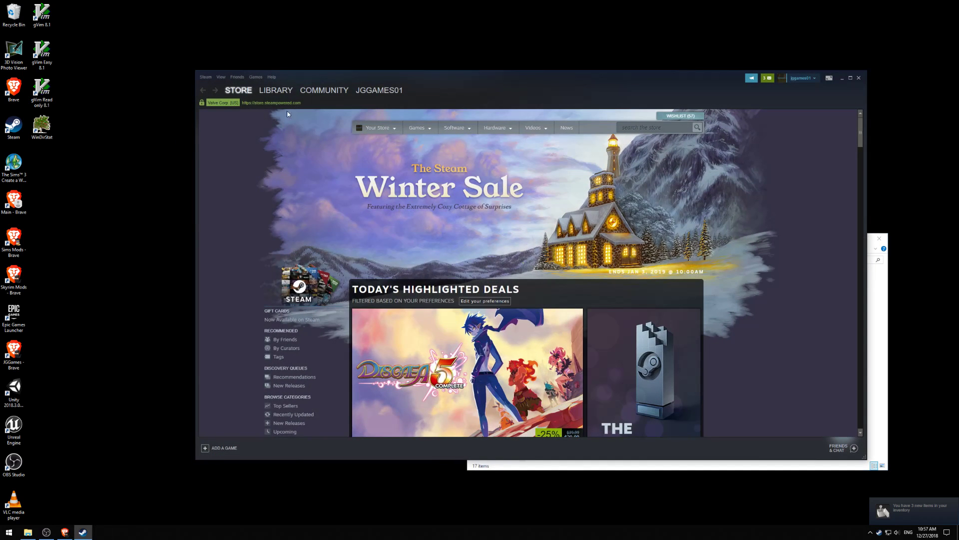
{"action": "left_click", "coordinate": [284, 91]}
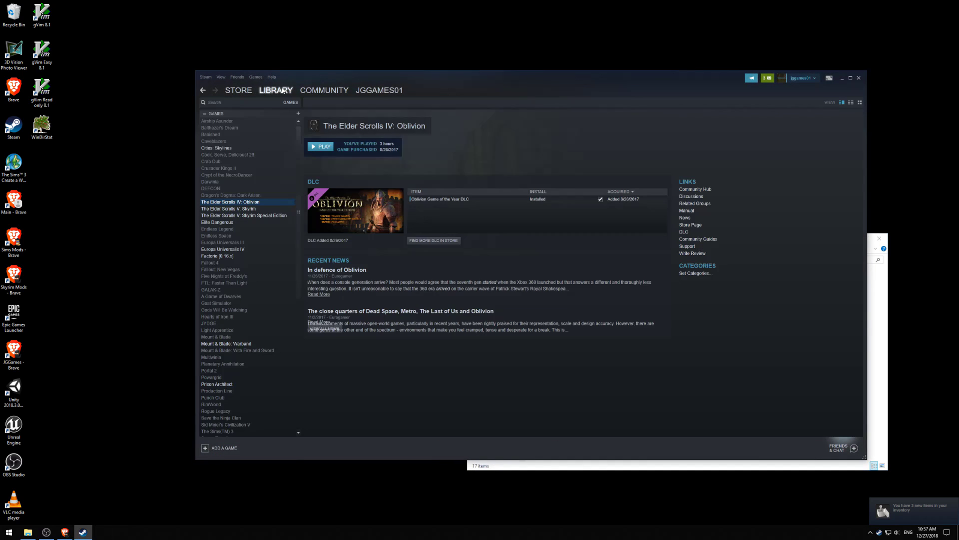
View the Move Install Folder options in the properties of The Elder Scrolls V: Skyrim Special Edition and close them without moving the game
{"action": "right_click", "coordinate": [231, 216]}
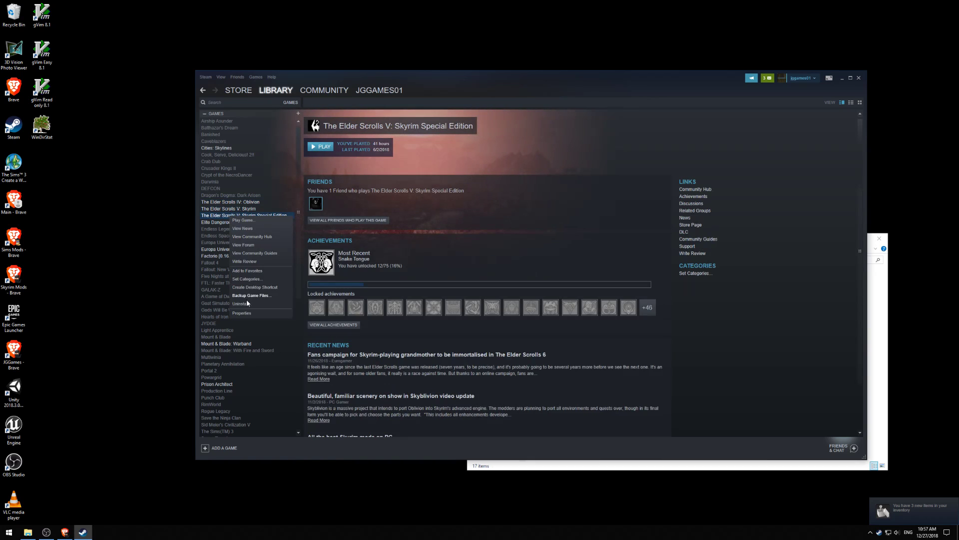
{"action": "left_click", "coordinate": [246, 314]}
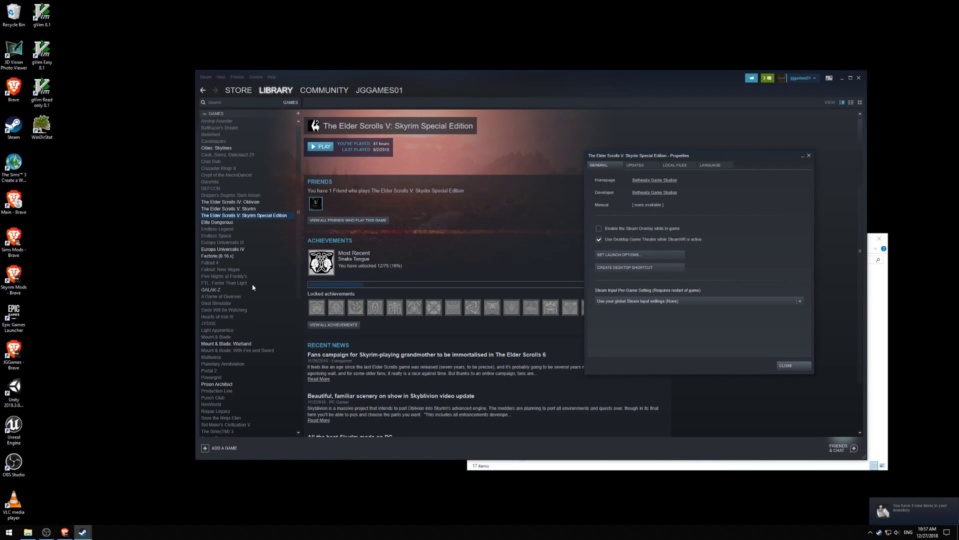
{"action": "left_click", "coordinate": [672, 167]}
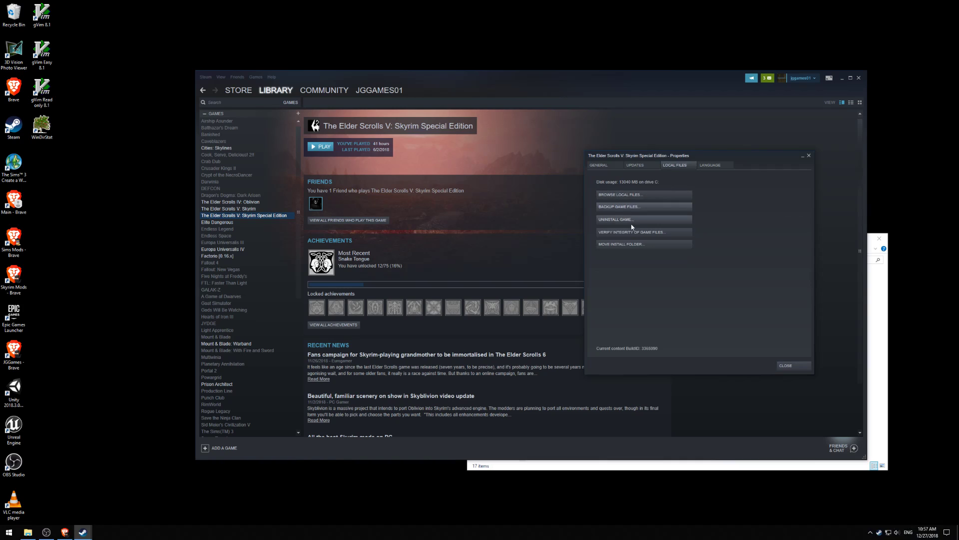
{"action": "left_click", "coordinate": [625, 245]}
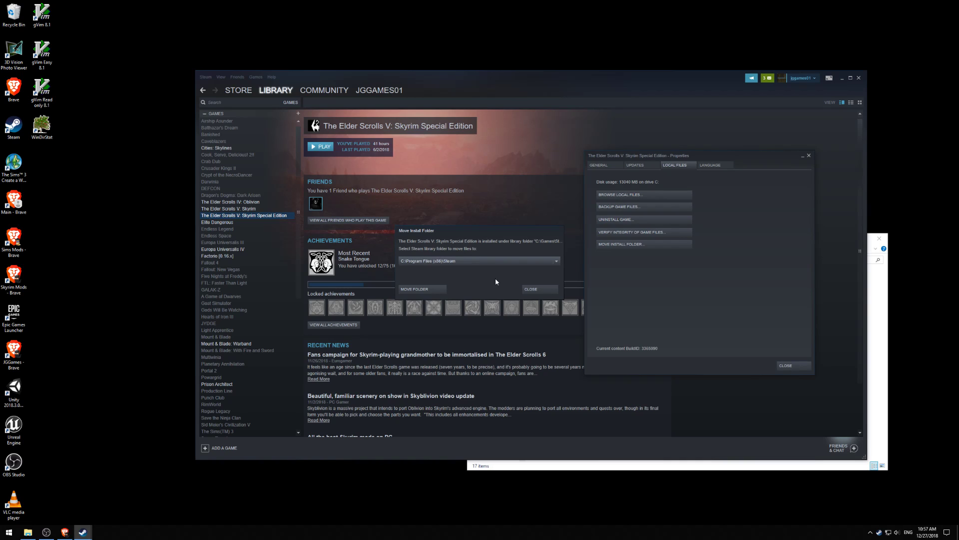
{"action": "left_click", "coordinate": [540, 289]}
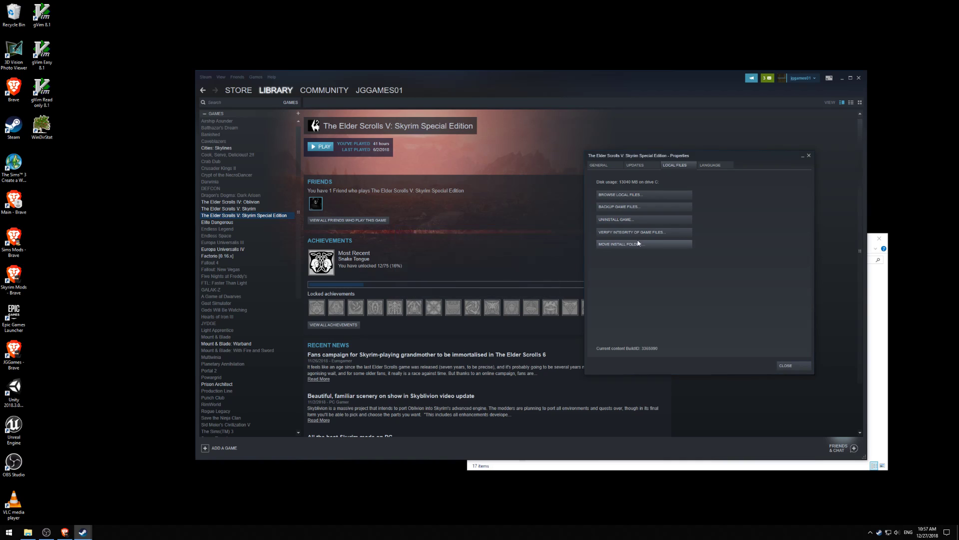
View the Move Install Folder options in the properties of The Elder Scrolls IV: Oblivion and close them without moving the game
{"action": "left_click", "coordinate": [234, 209]}
{"action": "left_click", "coordinate": [253, 216]}
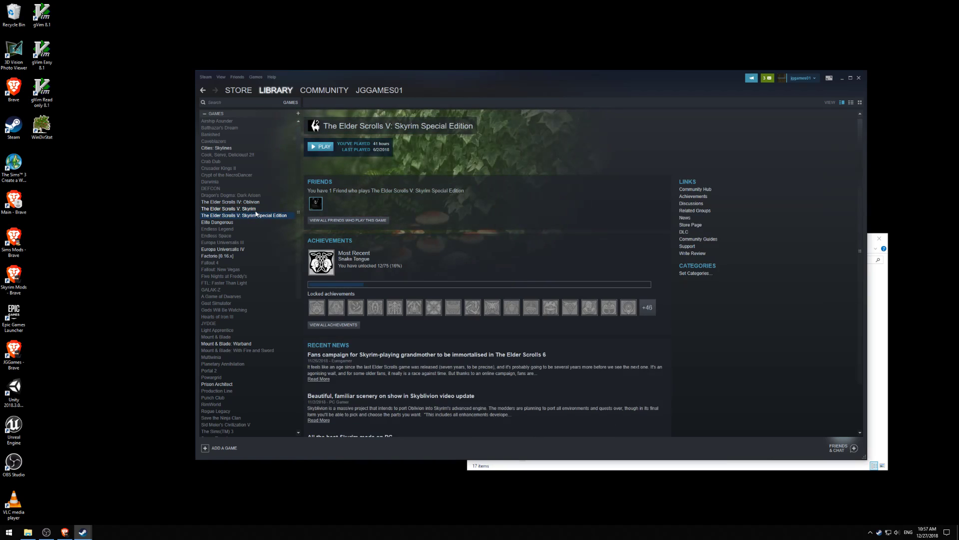
{"action": "left_click", "coordinate": [234, 209]}
{"action": "left_click", "coordinate": [235, 201]}
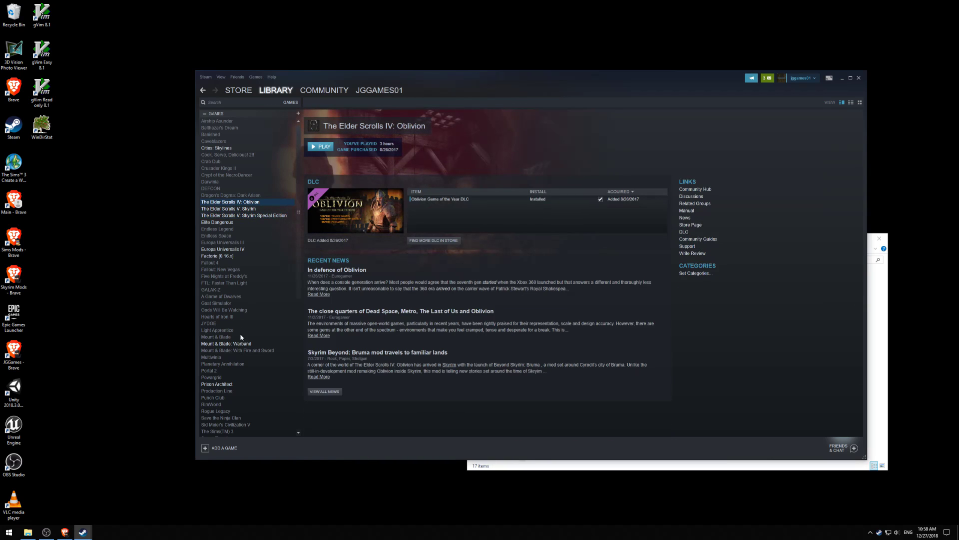
{"action": "right_click", "coordinate": [241, 202]}
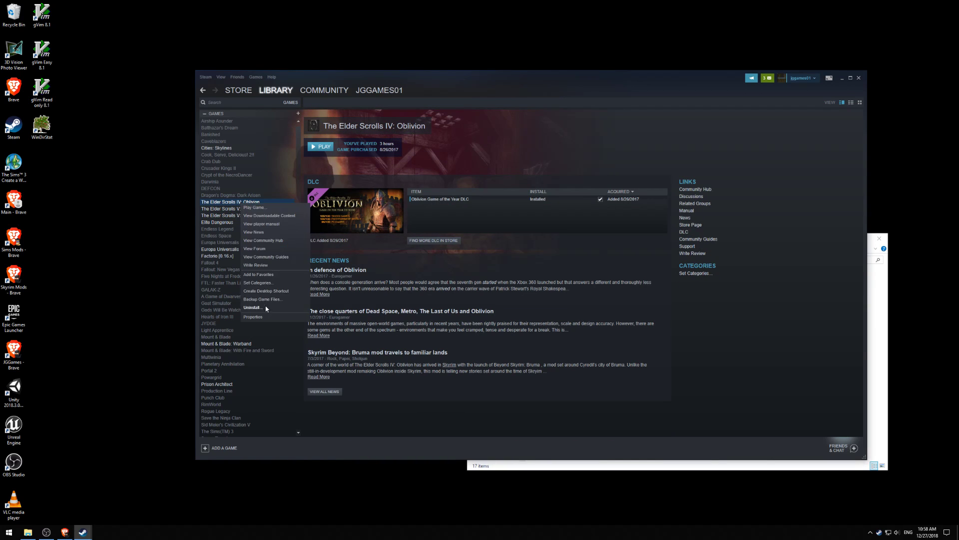
{"action": "left_click", "coordinate": [261, 317]}
{"action": "left_click", "coordinate": [465, 165]}
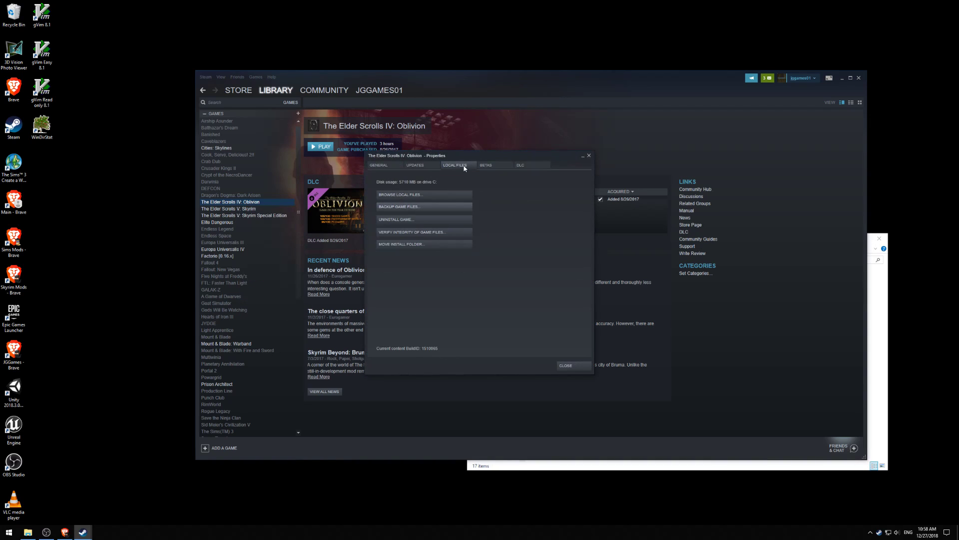
{"action": "left_click", "coordinate": [427, 244]}
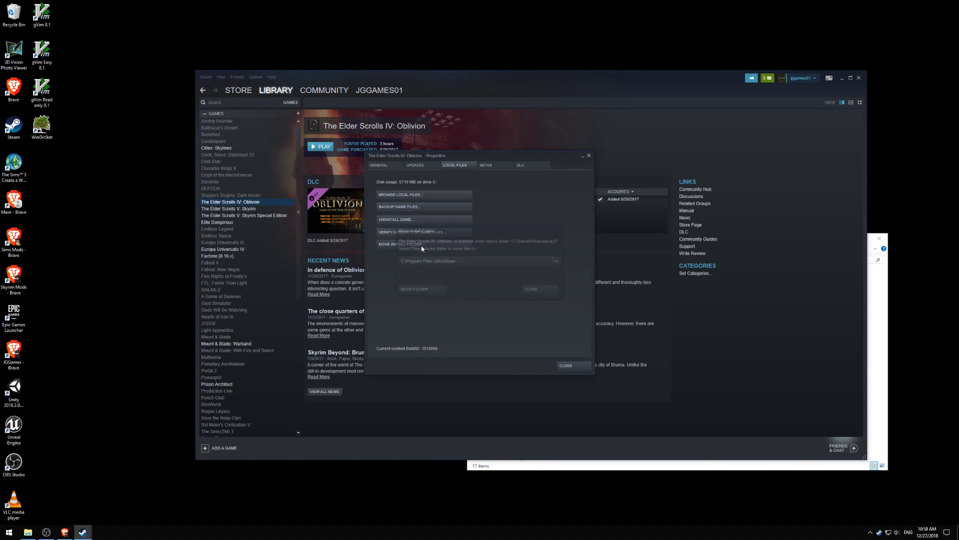
{"action": "left_click", "coordinate": [531, 289]}
Browse Oblivion's local files to check the install folder path, and close its folder and properties windows
{"action": "left_click", "coordinate": [424, 194]}
{"action": "left_click_drag", "start_coordinate": [622, 255], "coordinate": [577, 223]}
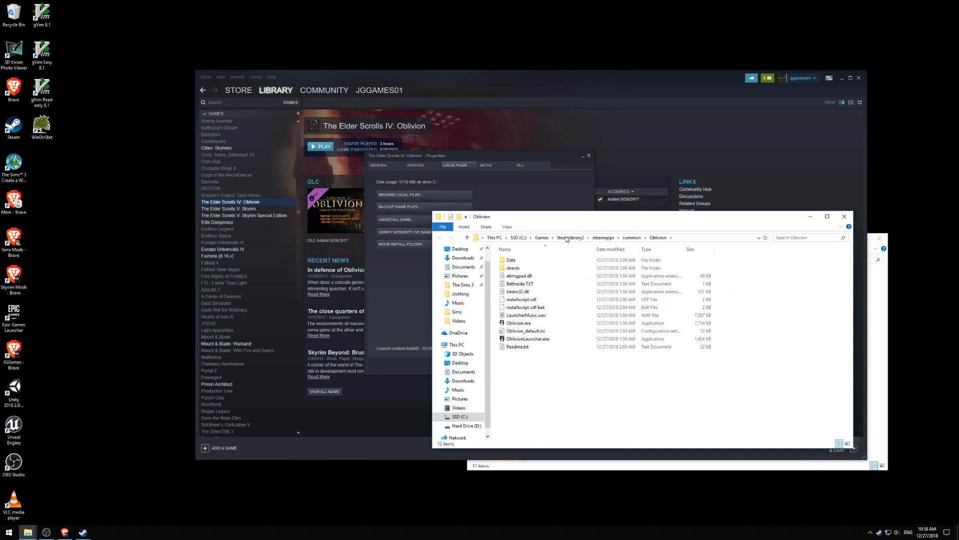
{"action": "left_click", "coordinate": [844, 215]}
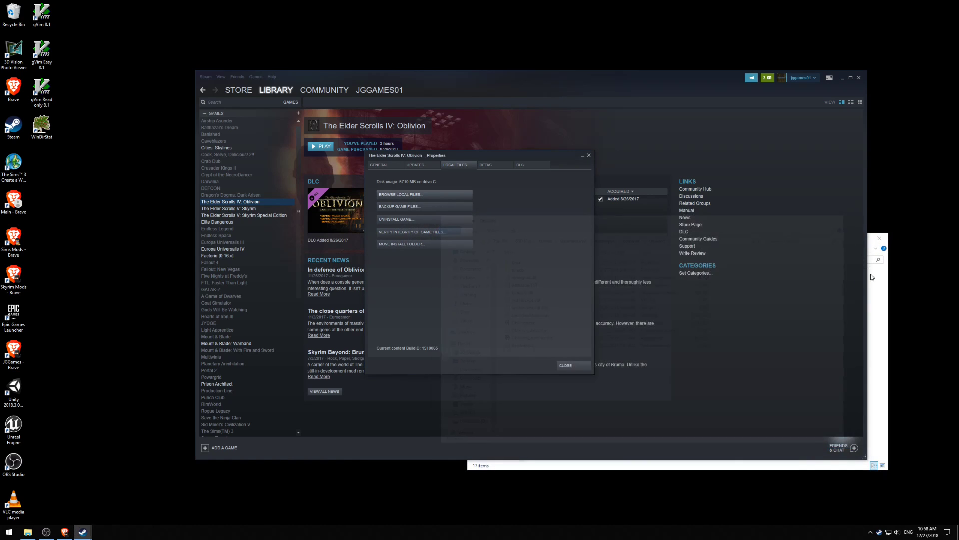
{"action": "left_click", "coordinate": [589, 156]}
Bring the steamapps folder window in front of Steam and place it beside the games list
{"action": "left_click_drag", "start_coordinate": [668, 239], "coordinate": [458, 194]}
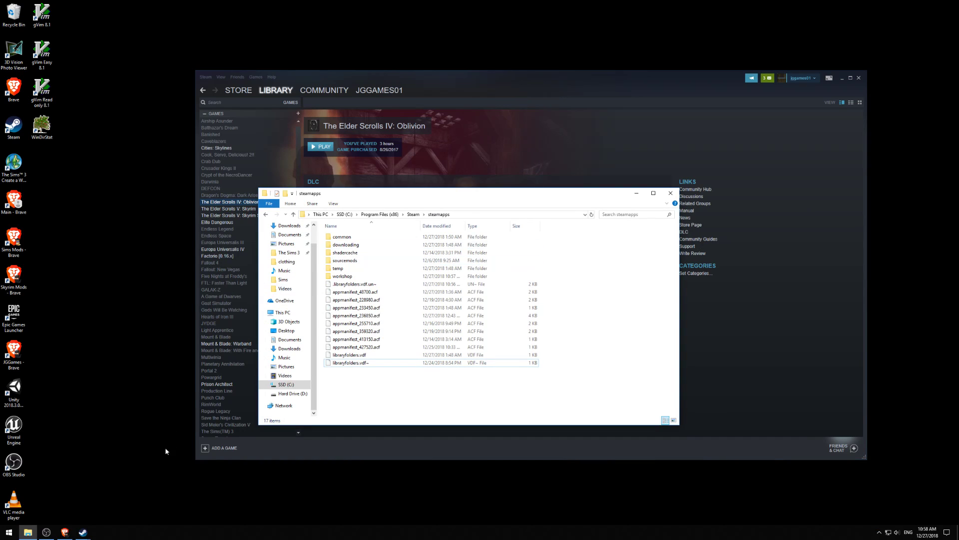
{"action": "left_click", "coordinate": [46, 532]}
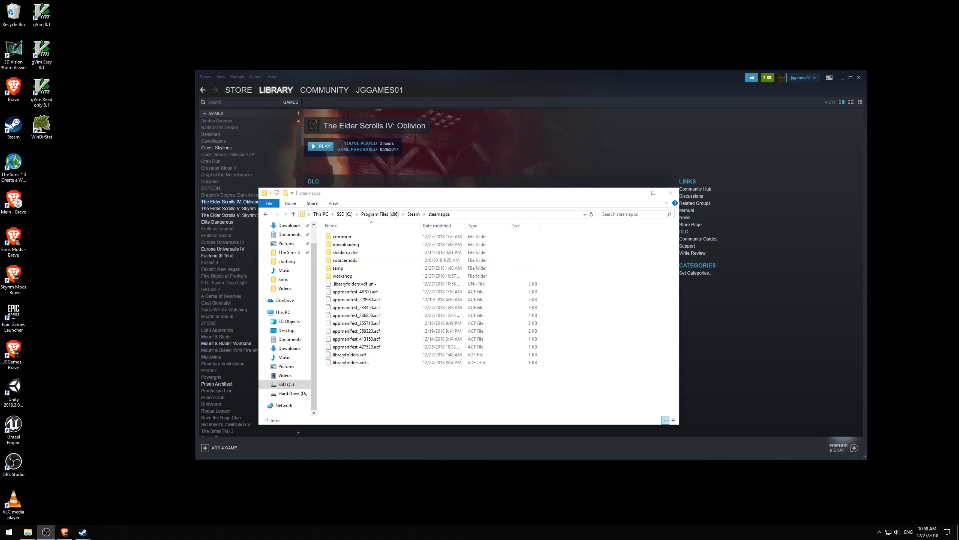
{"action": "left_click_drag", "start_coordinate": [525, 194], "coordinate": [678, 151]}
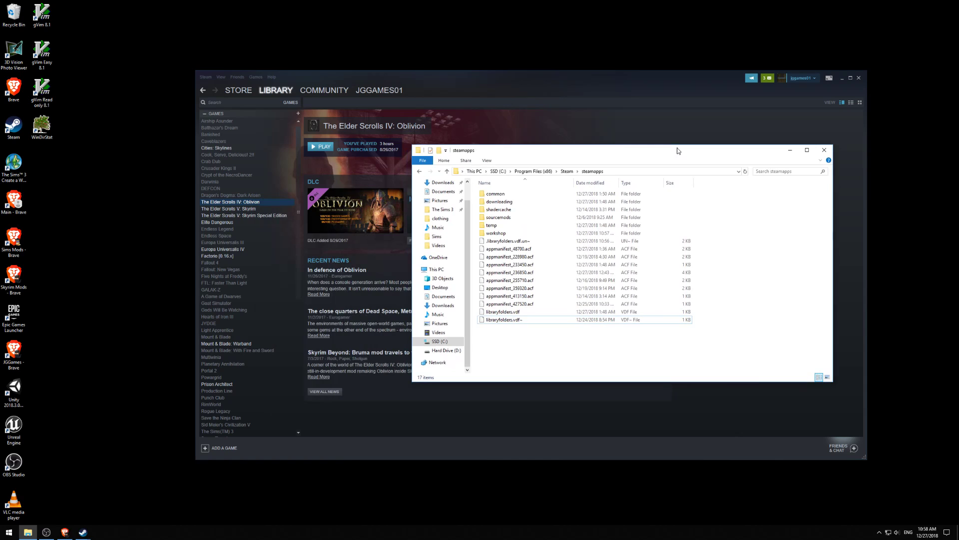